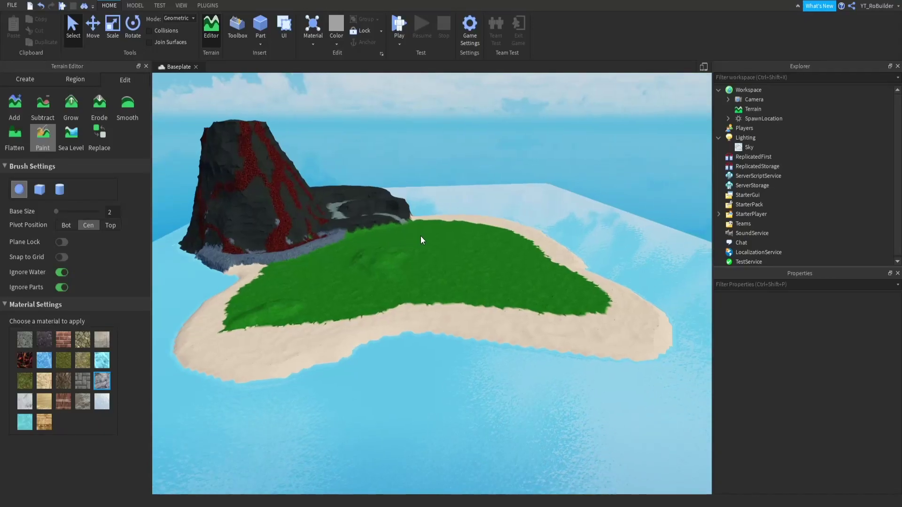
{"action": "scroll", "coordinate": [420, 240], "scroll_direction": "up", "scroll_amount": 10}
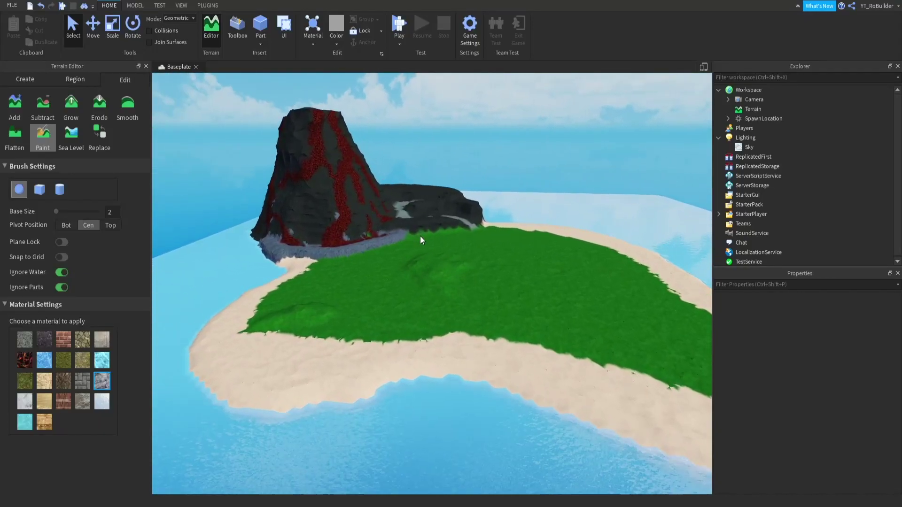
{"action": "scroll", "coordinate": [420, 236], "scroll_direction": "down", "scroll_amount": 8}
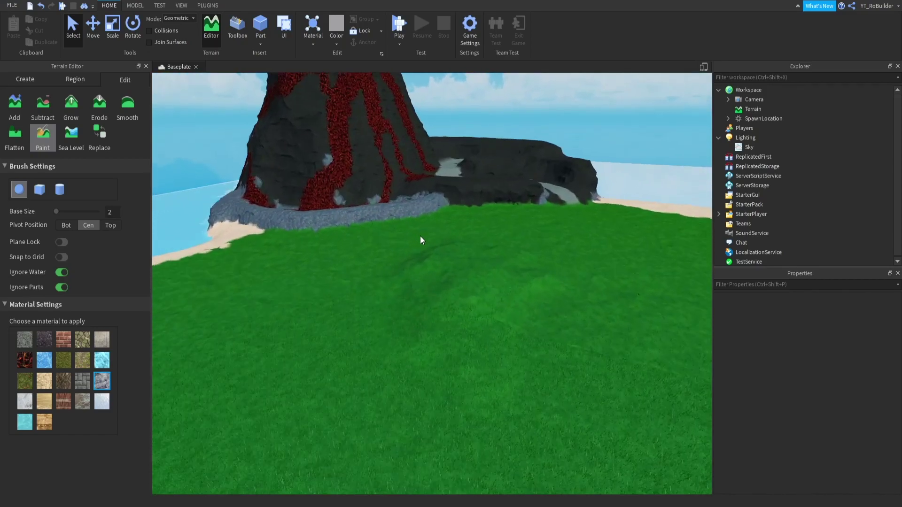
{"action": "scroll", "coordinate": [420, 235], "scroll_direction": "up", "scroll_amount": 3}
{"action": "scroll", "coordinate": [420, 236], "scroll_direction": "down", "scroll_amount": 8}
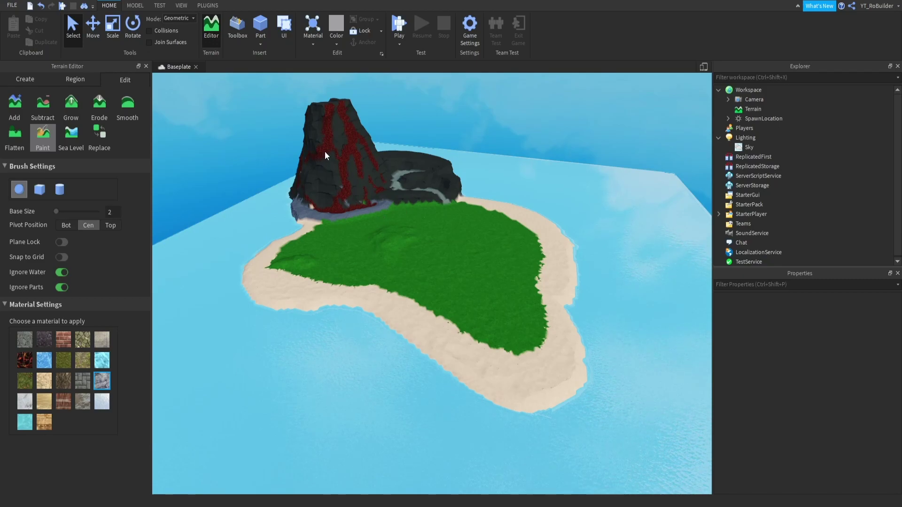
- Insert a block part on the island's grass and scale it down to a 1, 1, 1 cube
{"action": "right_click_drag", "start_coordinate": [376, 176], "coordinate": [377, 176]}
{"action": "scroll", "coordinate": [376, 176], "scroll_direction": "up", "scroll_amount": 6}
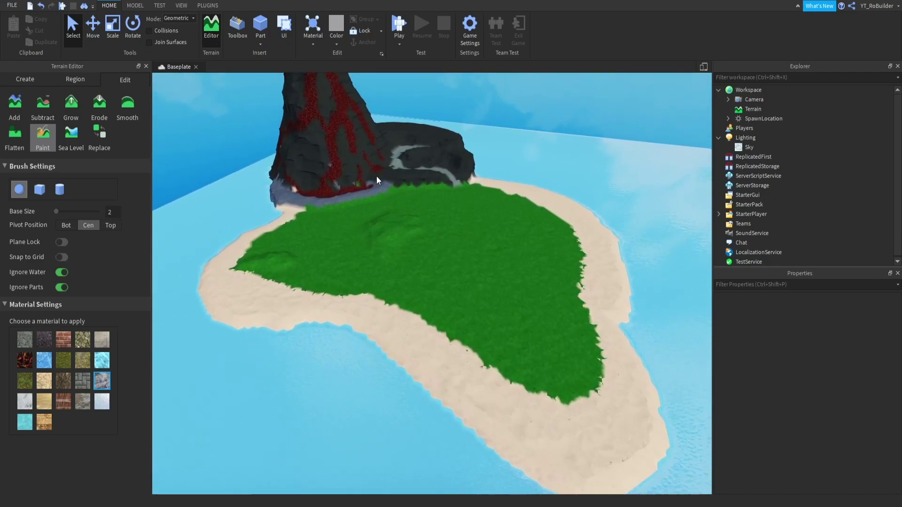
{"action": "scroll", "coordinate": [377, 176], "scroll_direction": "up", "scroll_amount": 6}
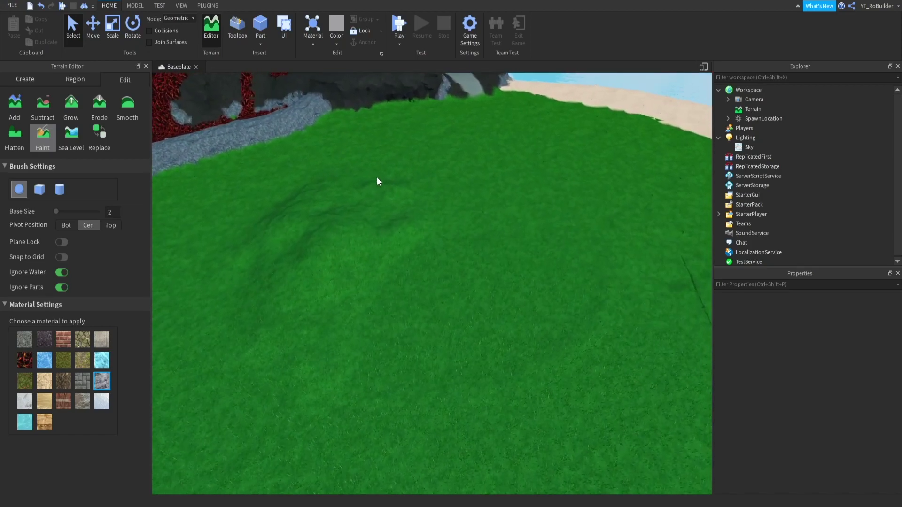
{"action": "left_click", "coordinate": [258, 31]}
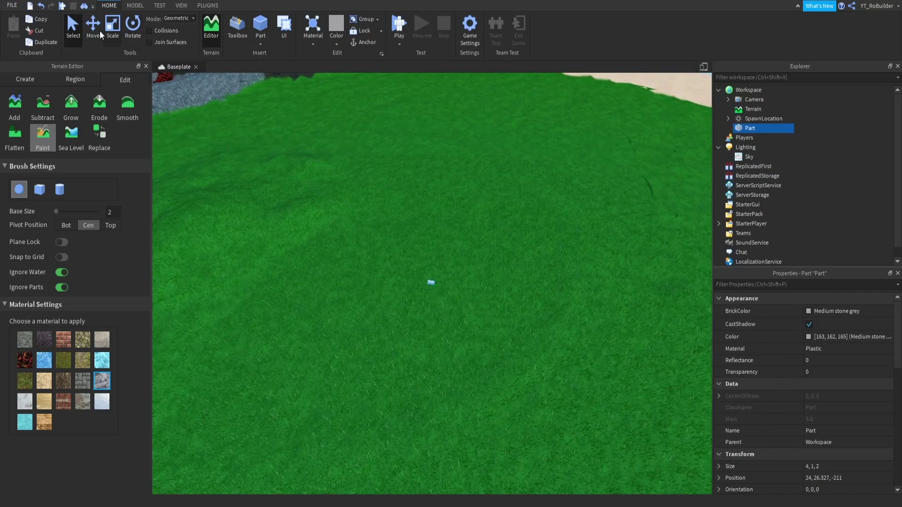
{"action": "left_click", "coordinate": [113, 28]}
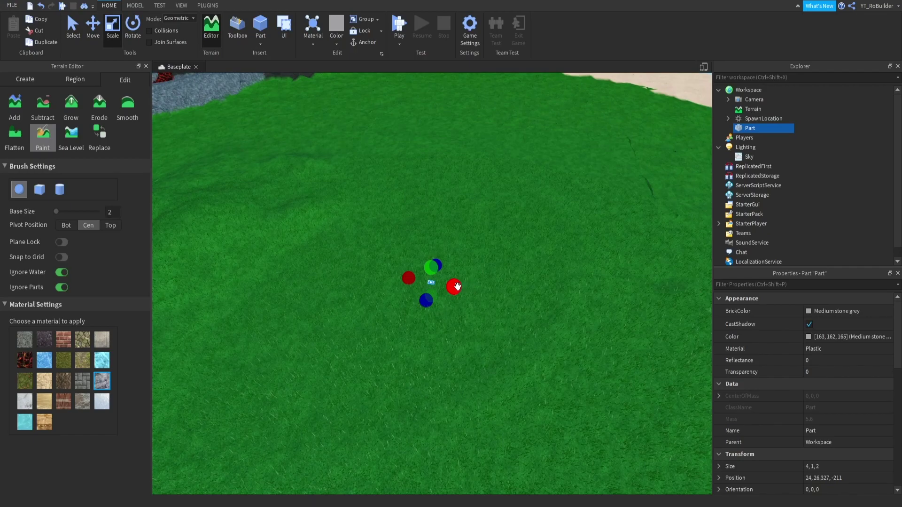
{"action": "scroll", "coordinate": [452, 263], "scroll_direction": "up", "scroll_amount": 5}
- Set the cube's BrickColor to Really red and its material to Neon
{"action": "left_click", "coordinate": [820, 310]}
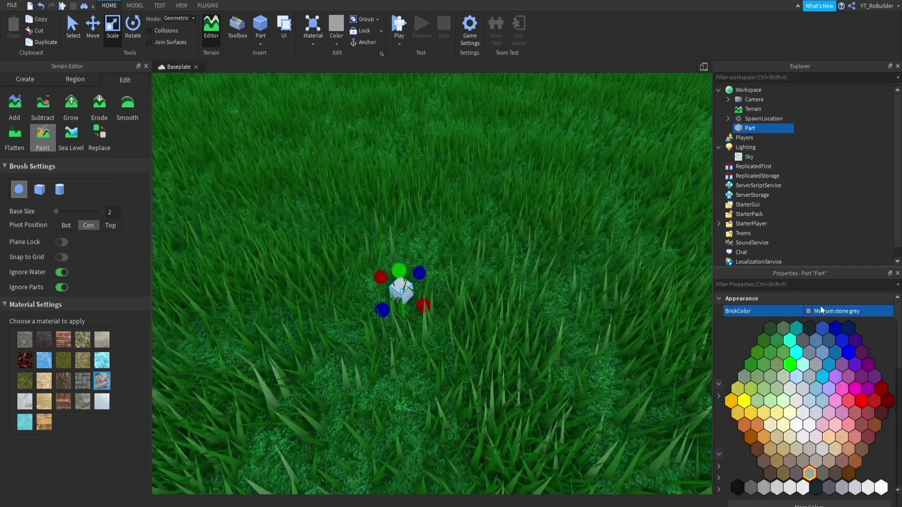
{"action": "left_click", "coordinate": [860, 399]}
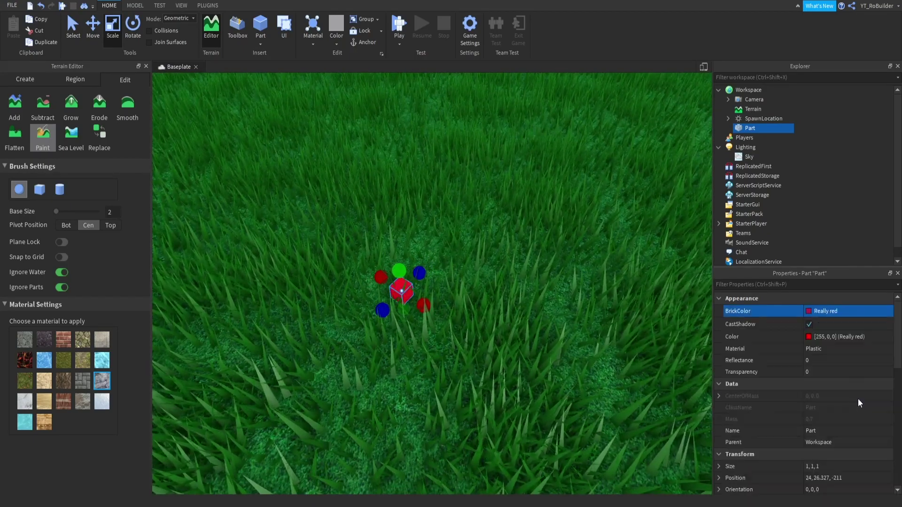
{"action": "left_click", "coordinate": [820, 349]}
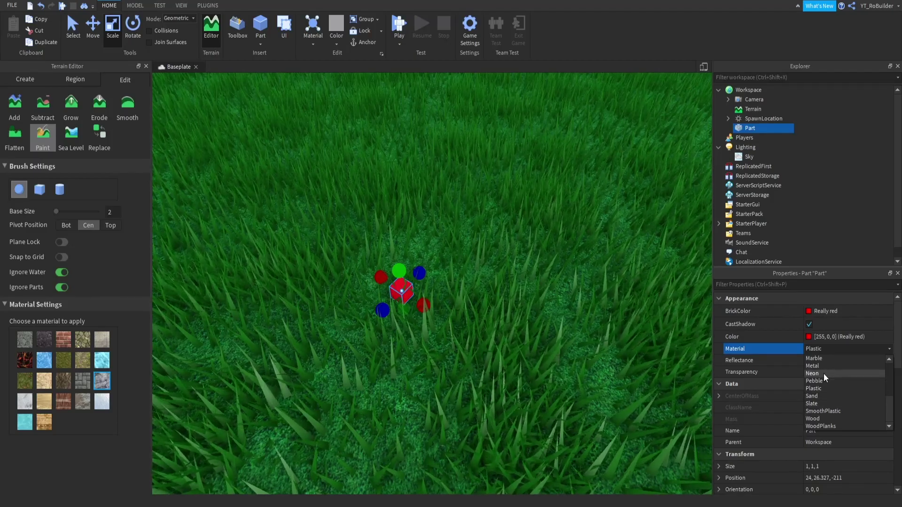
{"action": "left_click", "coordinate": [824, 374]}
- Move the red cube across the island and raise it above the grass to position 126, 64.327, -211
{"action": "left_click", "coordinate": [93, 28]}
{"action": "left_click_drag", "start_coordinate": [389, 224], "coordinate": [399, 141]}
{"action": "scroll", "coordinate": [434, 179], "scroll_direction": "down", "scroll_amount": 5}
{"action": "right_click_drag", "start_coordinate": [434, 181], "coordinate": [435, 179]}
{"action": "left_click_drag", "start_coordinate": [424, 194], "coordinate": [492, 203]}
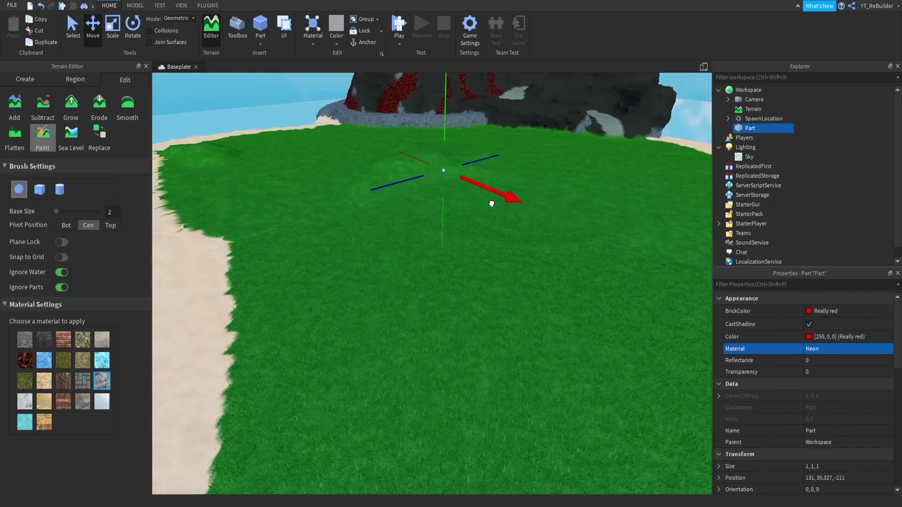
{"action": "scroll", "coordinate": [489, 203], "scroll_direction": "up", "scroll_amount": 5}
{"action": "left_click_drag", "start_coordinate": [422, 207], "coordinate": [414, 71]}
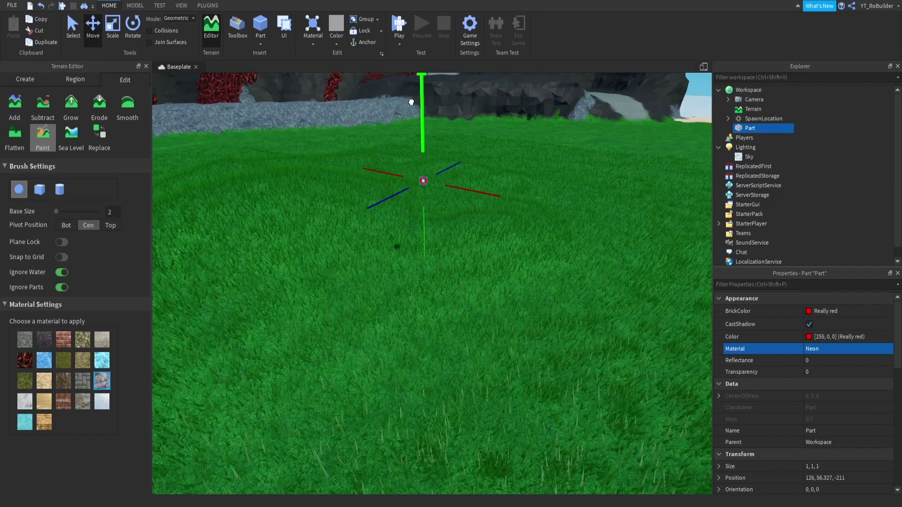
{"action": "right_click_drag", "start_coordinate": [416, 152], "coordinate": [416, 150]}
{"action": "scroll", "coordinate": [417, 151], "scroll_direction": "up", "scroll_amount": 4}
- Duplicate the cube twice at the same height, placing the copies at about 94, 64.327, -211 and 111, 64.327, -189
{"action": "key", "text": "ctrl+d"}
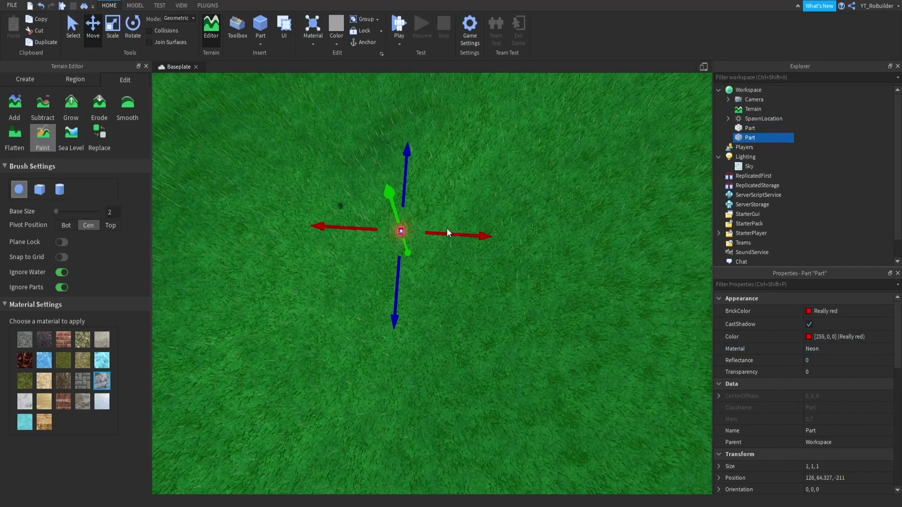
{"action": "left_click_drag", "start_coordinate": [447, 228], "coordinate": [627, 246]}
{"action": "key", "text": "ctrl+d"}
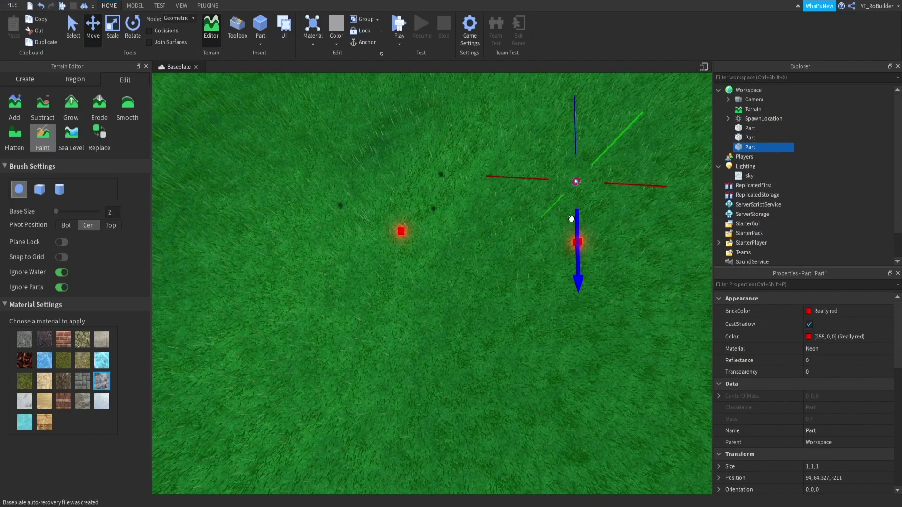
{"action": "left_click_drag", "start_coordinate": [571, 220], "coordinate": [570, 162]}
{"action": "left_click_drag", "start_coordinate": [497, 119], "coordinate": [405, 113]}
- Scatter nine more copies of the cube over the grass at the same height, placing the last at 83, 64.327, -264
{"action": "right_click_drag", "start_coordinate": [509, 151], "coordinate": [509, 149]}
{"action": "scroll", "coordinate": [504, 155], "scroll_direction": "down", "scroll_amount": 3}
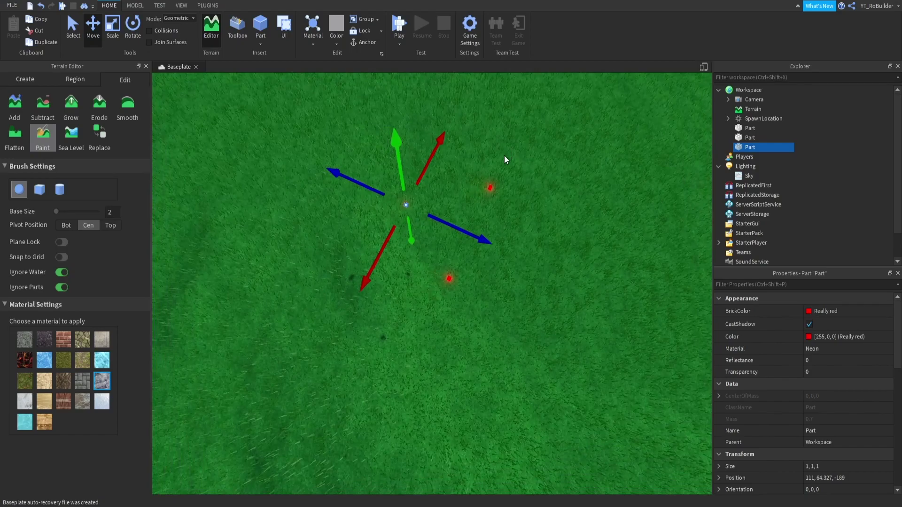
{"action": "key", "text": "ctrl+d"}
{"action": "left_click_drag", "start_coordinate": [424, 167], "coordinate": [468, 79]}
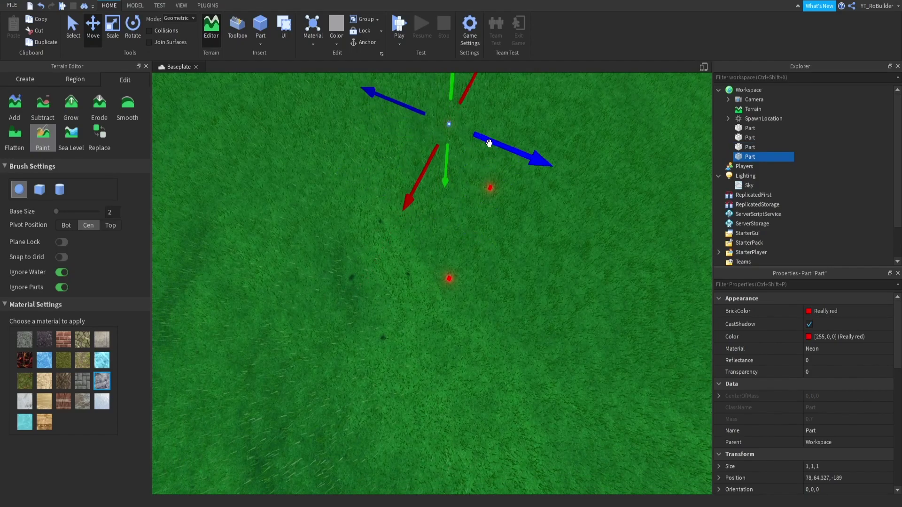
{"action": "key", "text": "ctrl+d"}
{"action": "left_click_drag", "start_coordinate": [491, 144], "coordinate": [604, 176]}
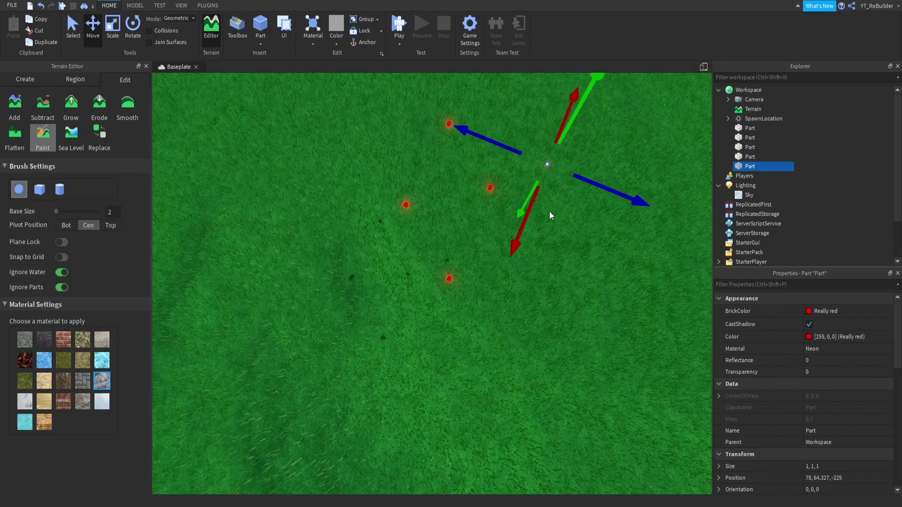
{"action": "key", "text": "ctrl+d"}
{"action": "left_click_drag", "start_coordinate": [522, 219], "coordinate": [535, 141]}
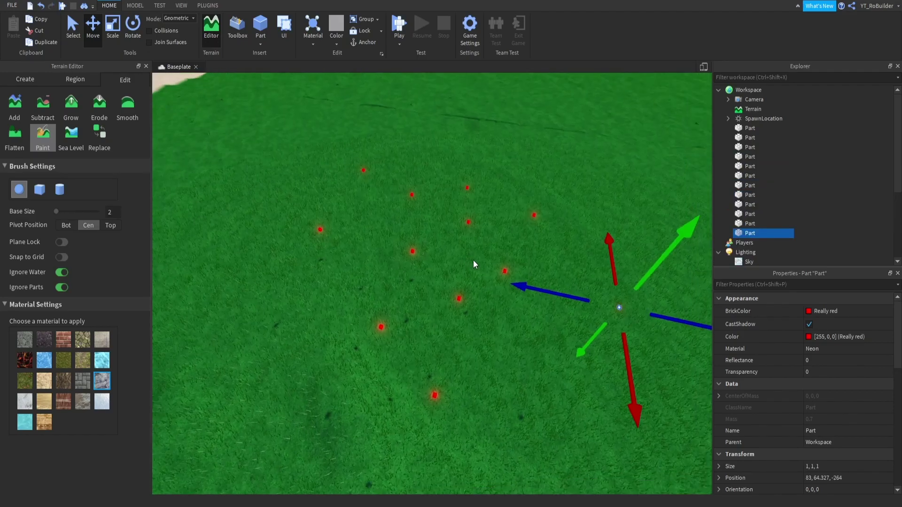
- Start the Buildv4 plugin and set its Triangle Tool to Add mode
{"action": "right_click_drag", "start_coordinate": [472, 261], "coordinate": [510, 247]}
{"action": "key", "text": "w"}
{"action": "key", "text": "s"}
{"action": "right_click_drag", "start_coordinate": [424, 235], "coordinate": [425, 243]}
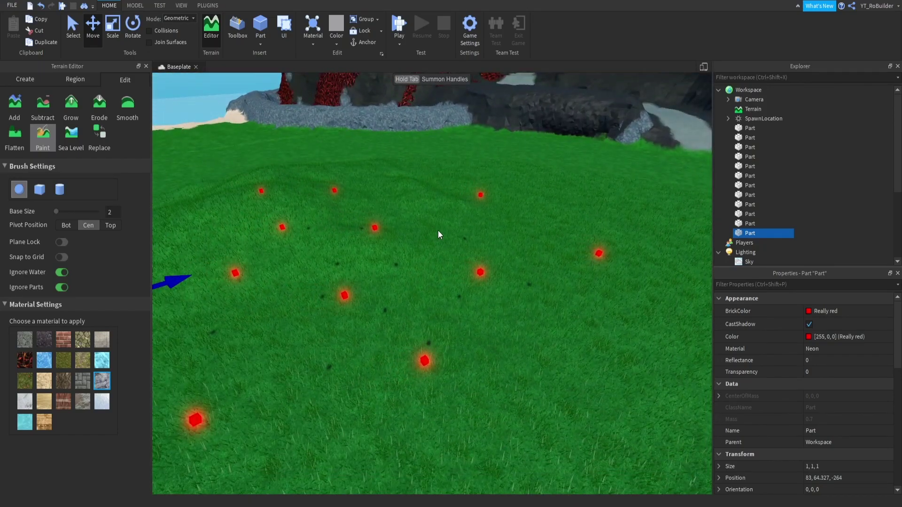
{"action": "left_click", "coordinate": [208, 5]}
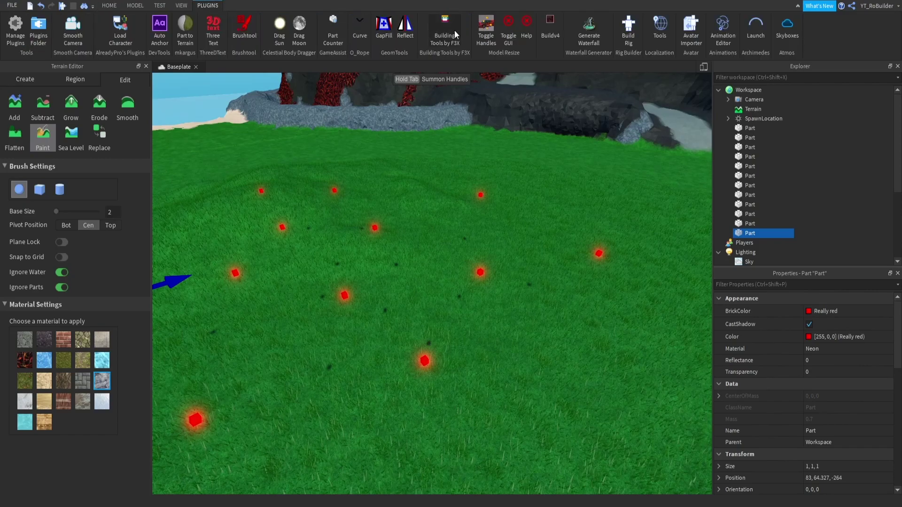
{"action": "left_click", "coordinate": [549, 28]}
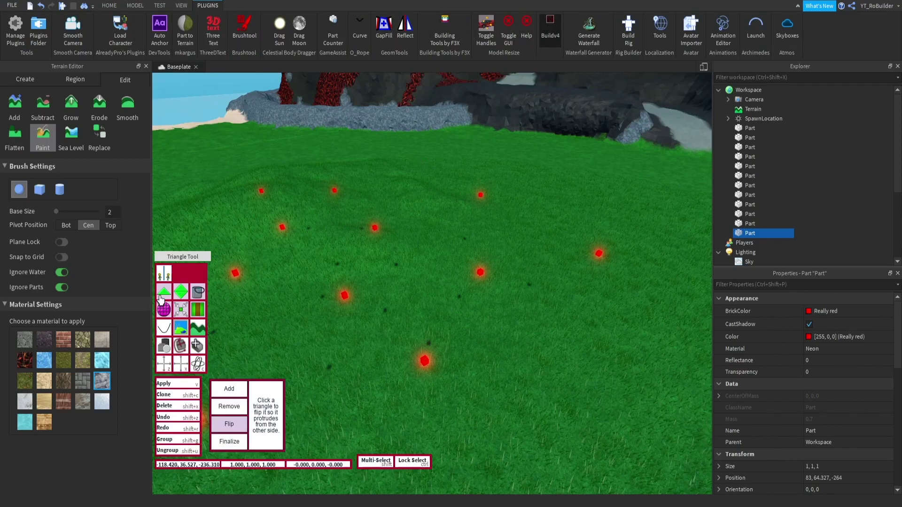
{"action": "left_click", "coordinate": [233, 386]}
- Bridge two adjoining triangles between four red cubes at one end of the layout
{"action": "key", "text": "a"}
{"action": "right_click_drag", "start_coordinate": [320, 300], "coordinate": [322, 301]}
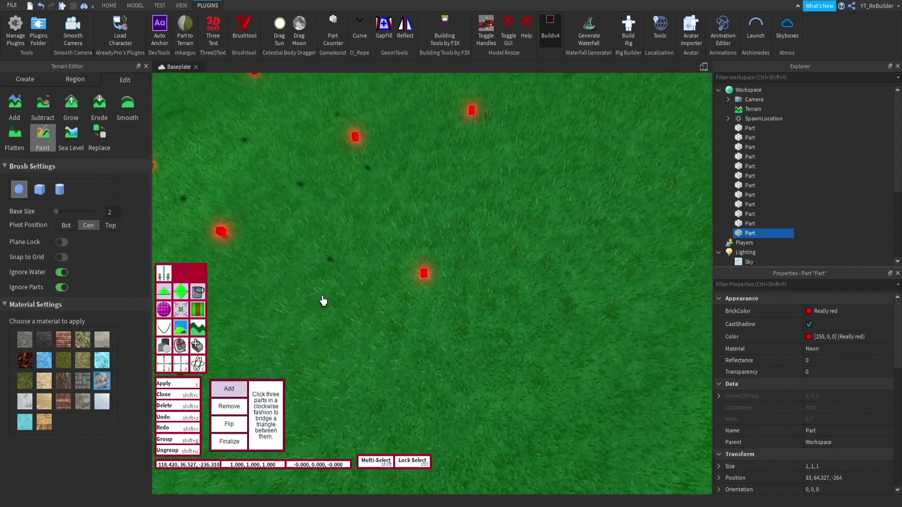
{"action": "key", "text": "s"}
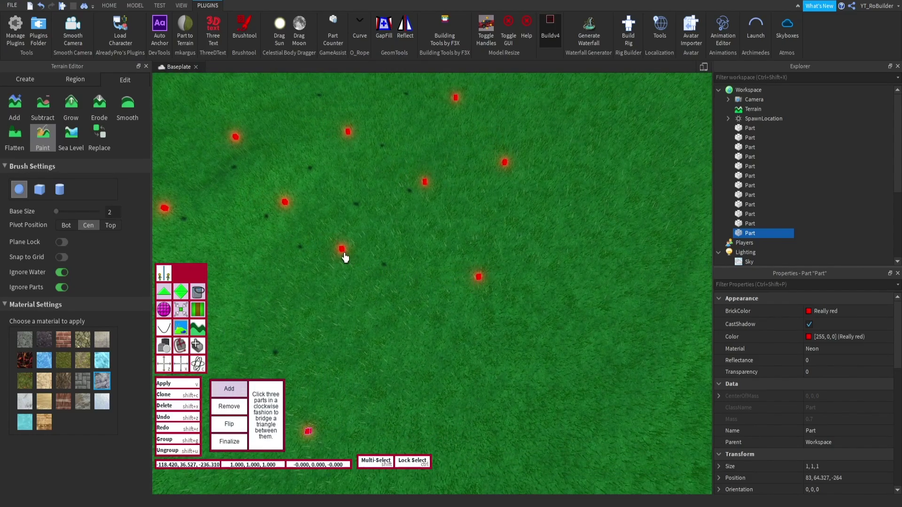
{"action": "left_click", "coordinate": [424, 184]}
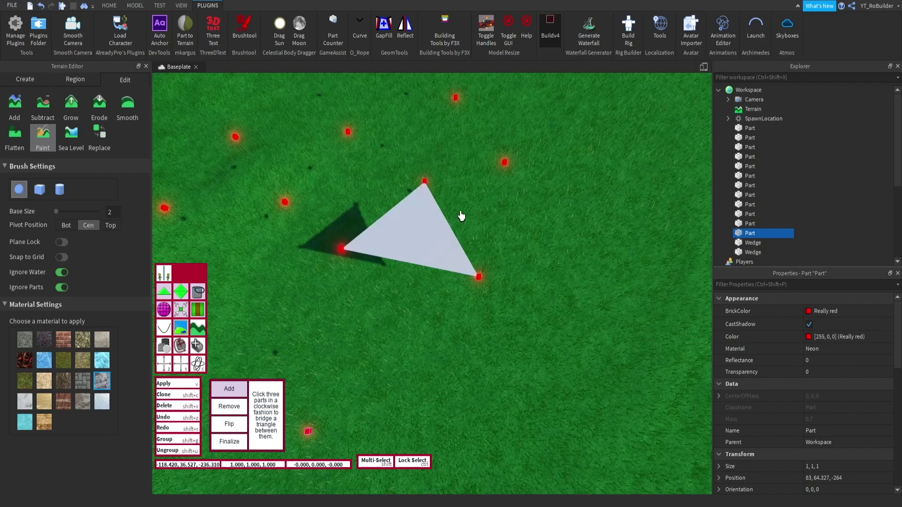
{"action": "right_click_drag", "start_coordinate": [459, 215], "coordinate": [446, 254]}
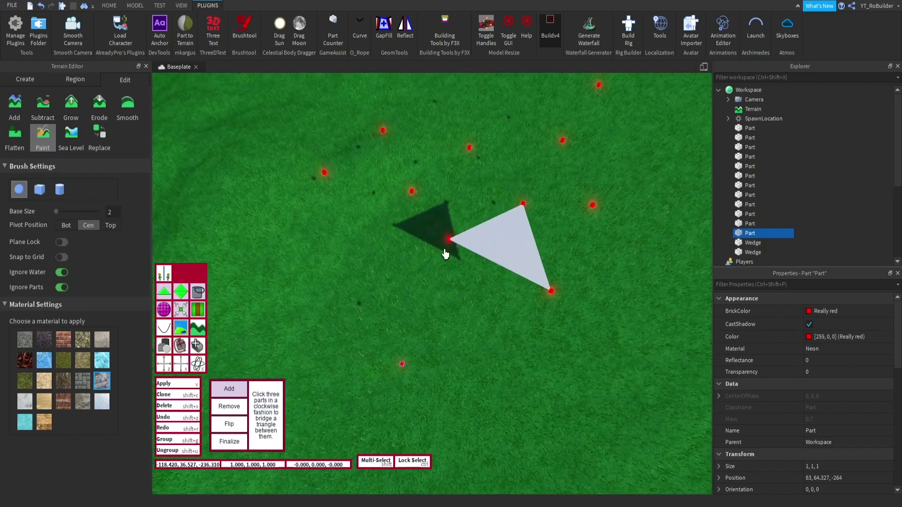
{"action": "left_click", "coordinate": [401, 364]}
- Extend the surface with two more triangles, connecting the next two cubes along its edge
{"action": "key", "text": "w"}
{"action": "right_click_drag", "start_coordinate": [565, 277], "coordinate": [554, 284]}
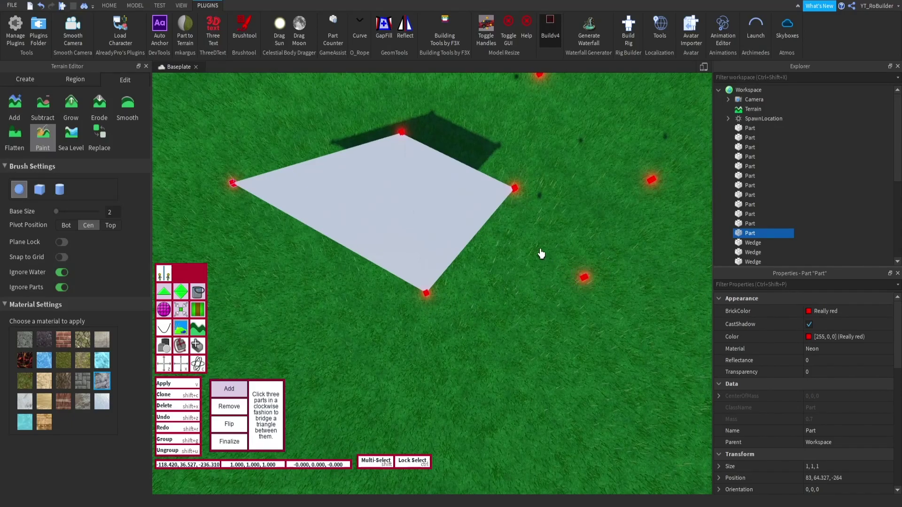
{"action": "left_click", "coordinate": [515, 193]}
{"action": "right_click_drag", "start_coordinate": [515, 193], "coordinate": [397, 200]}
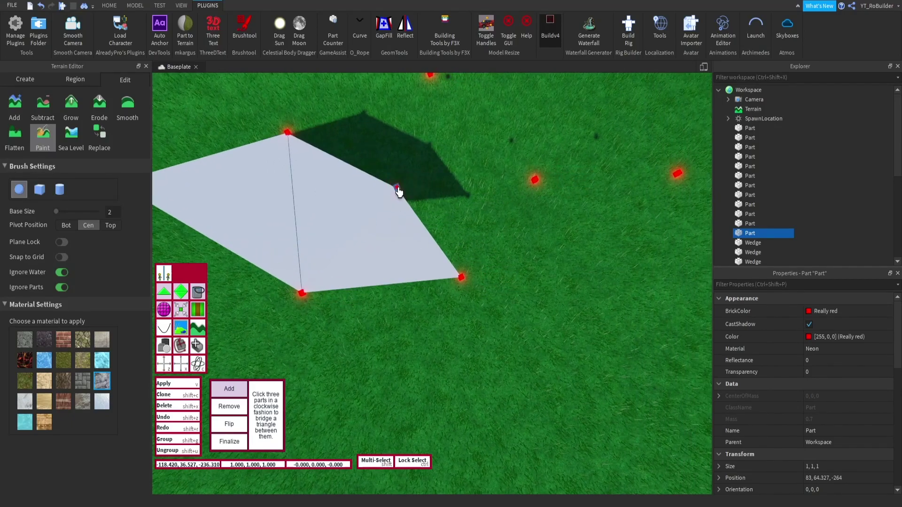
{"action": "left_click", "coordinate": [464, 278]}
{"action": "right_click_drag", "start_coordinate": [464, 278], "coordinate": [463, 230]}
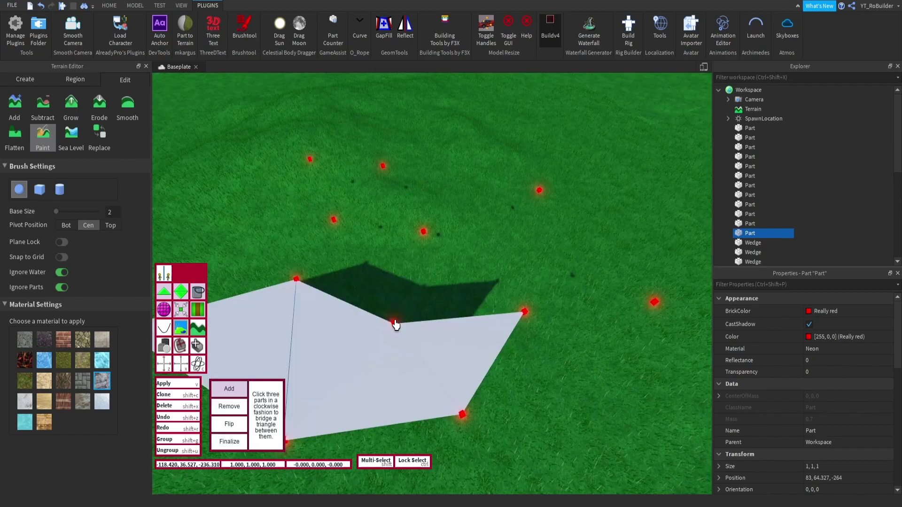
- Add five more triangles around the inner cube and out to the two cubes at the far end of the surface
{"action": "left_click", "coordinate": [525, 313]}
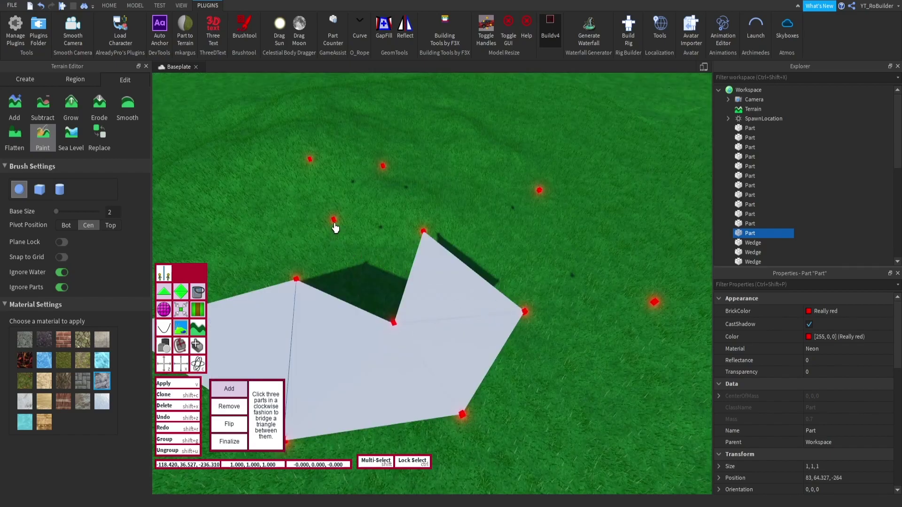
{"action": "left_click", "coordinate": [394, 323]}
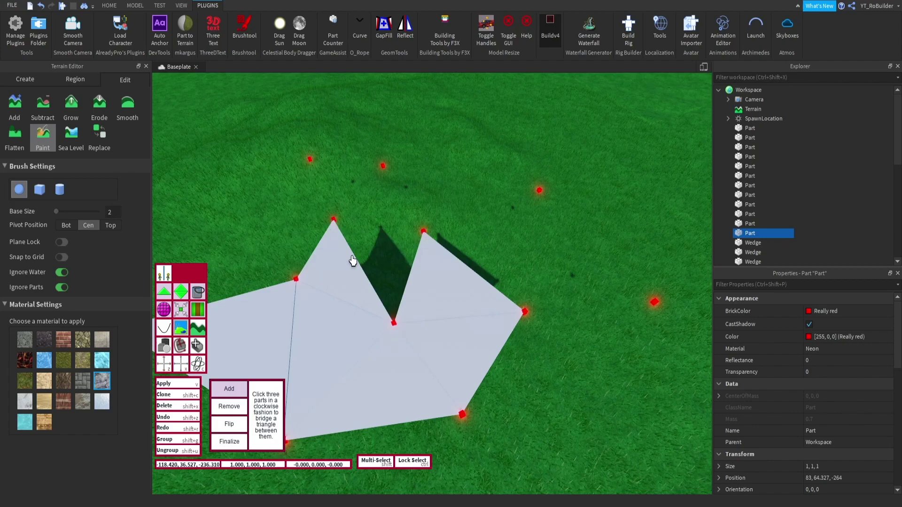
{"action": "left_click", "coordinate": [394, 322]}
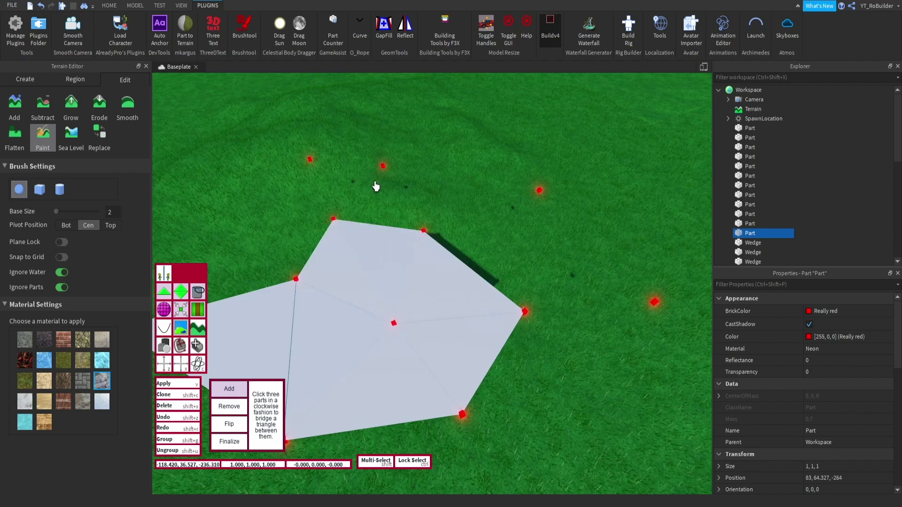
{"action": "left_click", "coordinate": [424, 232]}
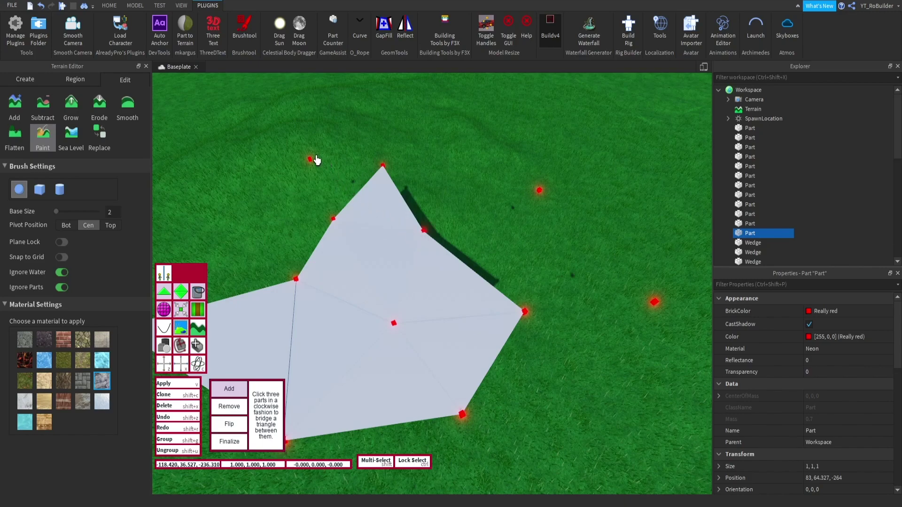
{"action": "left_click", "coordinate": [383, 167]}
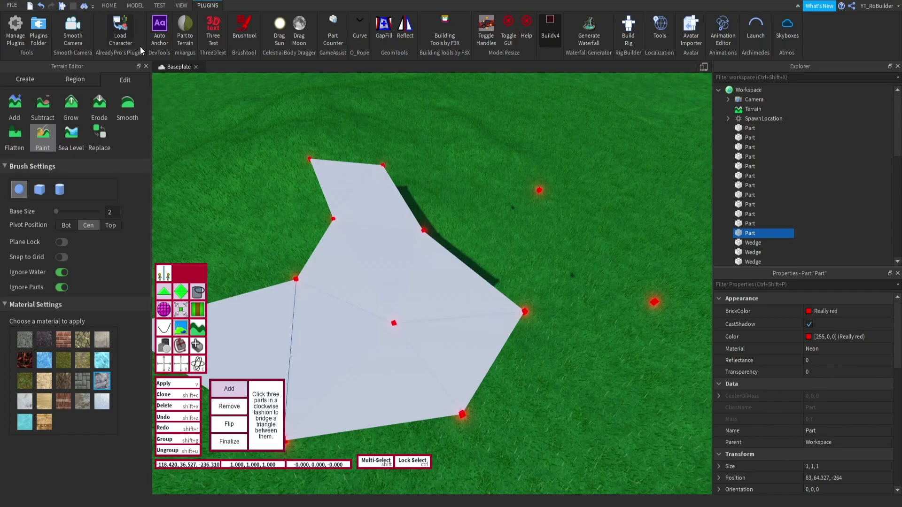
- Bridge triangles along the surface's open side, enclosing the inner cube near the far end
{"action": "right_click_drag", "start_coordinate": [266, 190], "coordinate": [276, 244]}
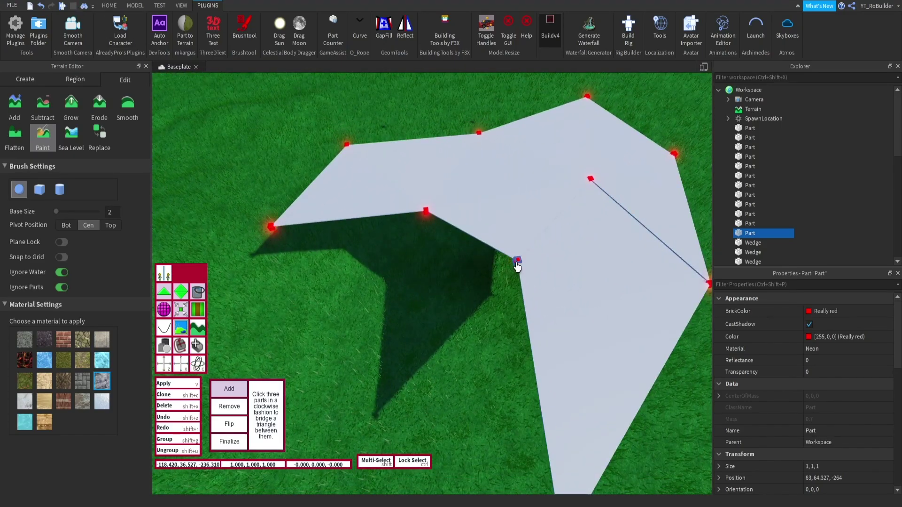
{"action": "left_click", "coordinate": [426, 214]}
{"action": "right_click_drag", "start_coordinate": [425, 217], "coordinate": [425, 219]}
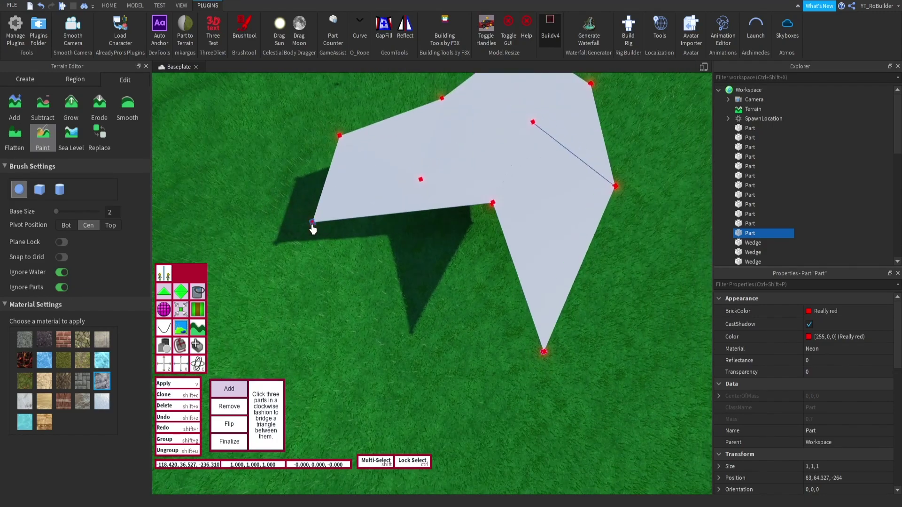
- Bridge triangles out to the last two unconnected cubes at the far end of the surface
{"action": "right_click_drag", "start_coordinate": [502, 244], "coordinate": [385, 200]}
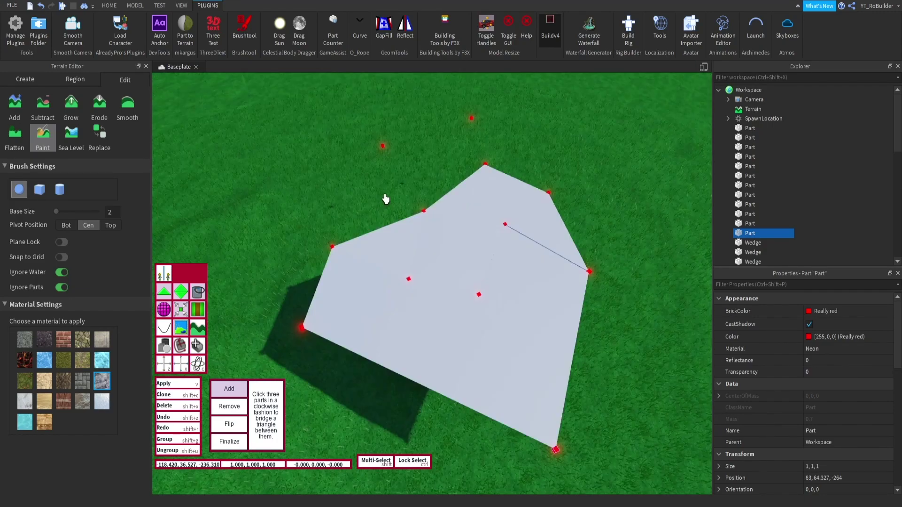
{"action": "left_click", "coordinate": [425, 212]}
{"action": "left_click", "coordinate": [383, 148]}
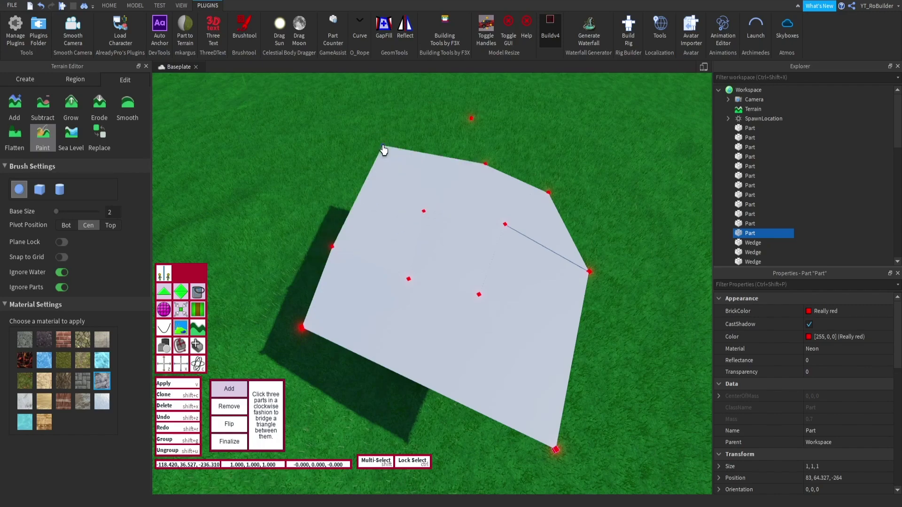
{"action": "left_click", "coordinate": [484, 164]}
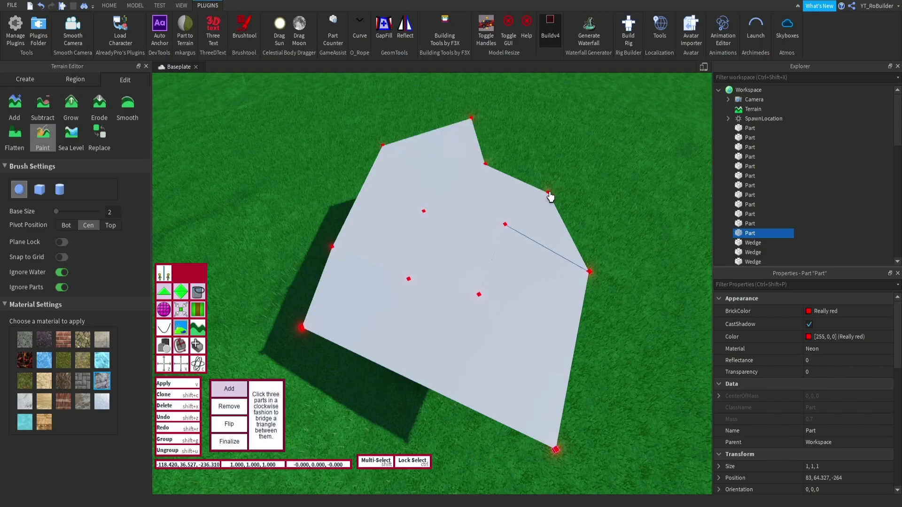
- Flip the misaligned triangles between the inner cubes and the surface's edge so that neighbouring triangles meet flush
{"action": "right_click_drag", "start_coordinate": [509, 235], "coordinate": [509, 220]}
{"action": "key", "text": "w"}
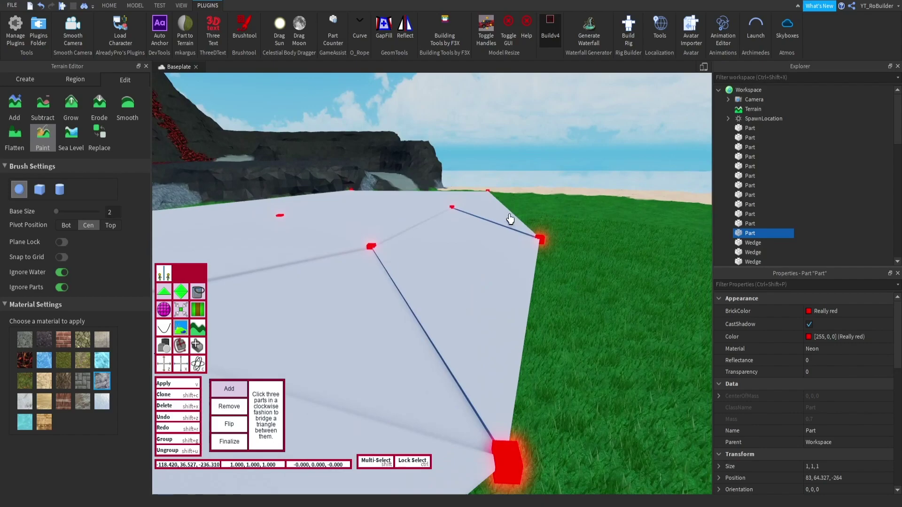
{"action": "right_click_drag", "start_coordinate": [509, 273], "coordinate": [487, 266]}
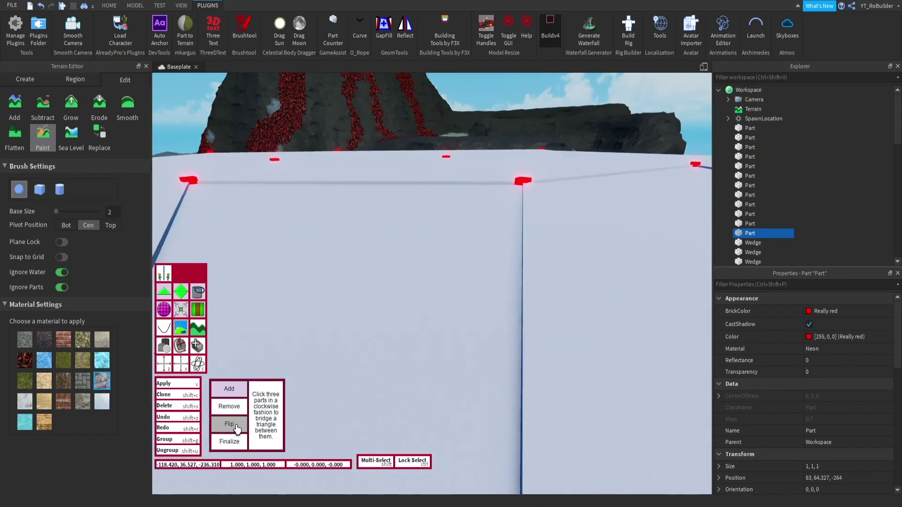
{"action": "left_click", "coordinate": [229, 424]}
{"action": "left_click", "coordinate": [321, 252]}
{"action": "right_click_drag", "start_coordinate": [398, 264], "coordinate": [399, 266]}
{"action": "key", "text": "s"}
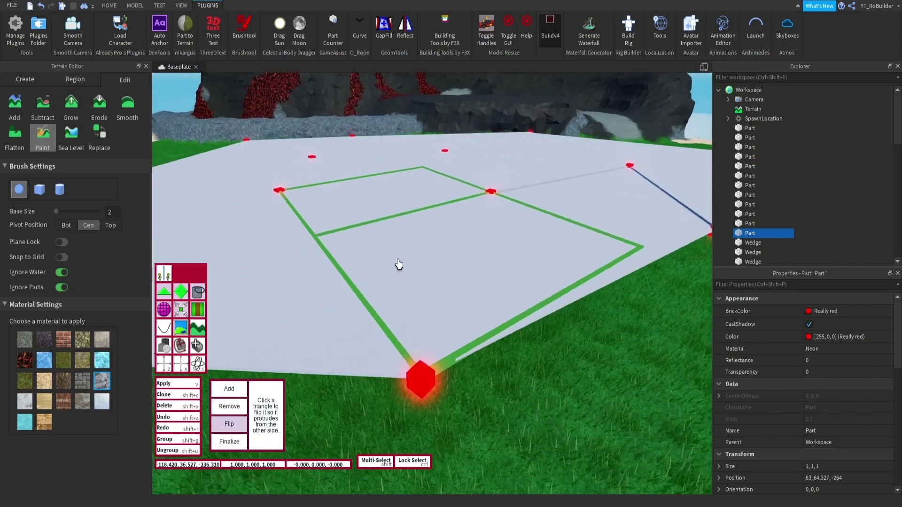
{"action": "key", "text": "d"}
{"action": "left_click", "coordinate": [512, 218]}
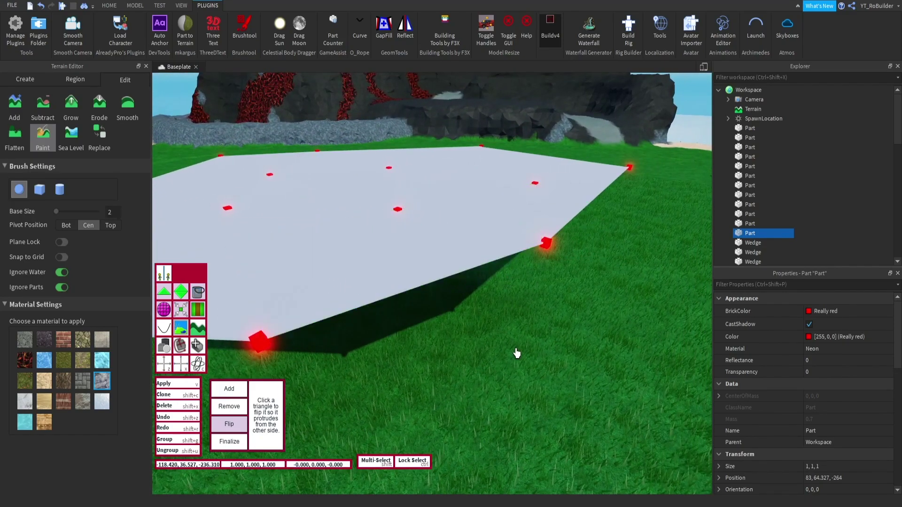
{"action": "key", "text": "a"}
{"action": "right_click_drag", "start_coordinate": [517, 353], "coordinate": [517, 354]}
{"action": "key", "text": "a"}
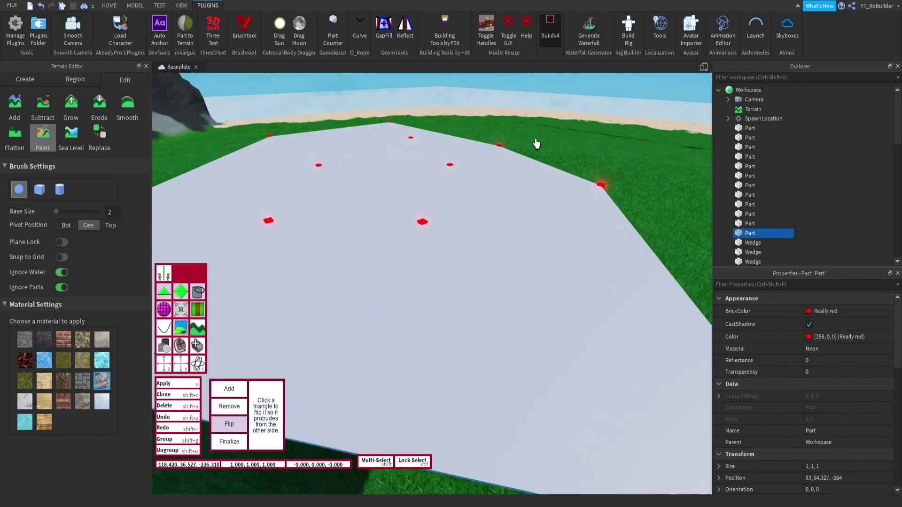
{"action": "right_click_drag", "start_coordinate": [517, 159], "coordinate": [517, 156]}
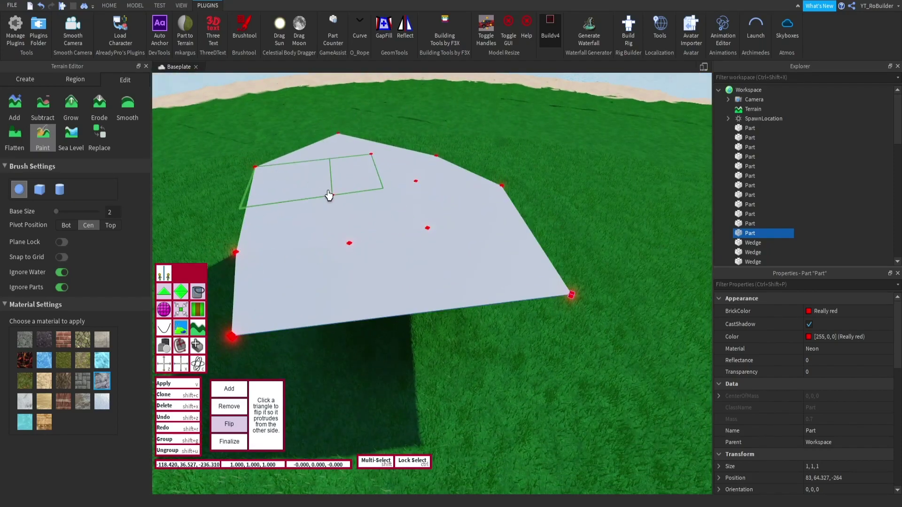
- Raise the inner cube at X 78, Z -189 by 3 studs along the vertical world axis
{"action": "left_click", "coordinate": [229, 389]}
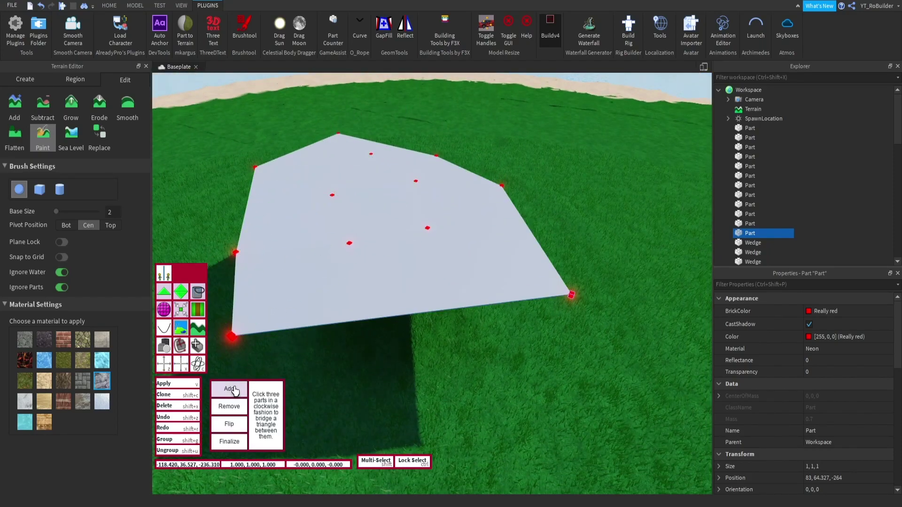
{"action": "left_click", "coordinate": [163, 367]}
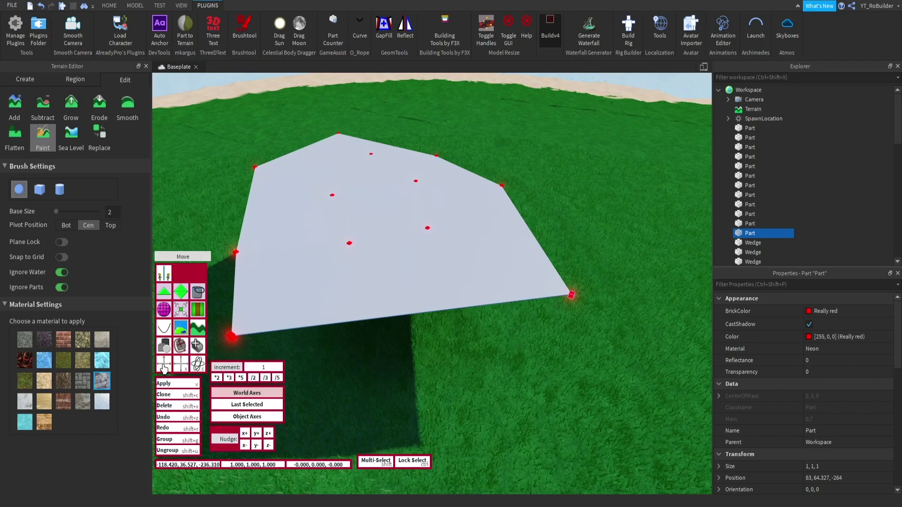
{"action": "left_click", "coordinate": [333, 199]}
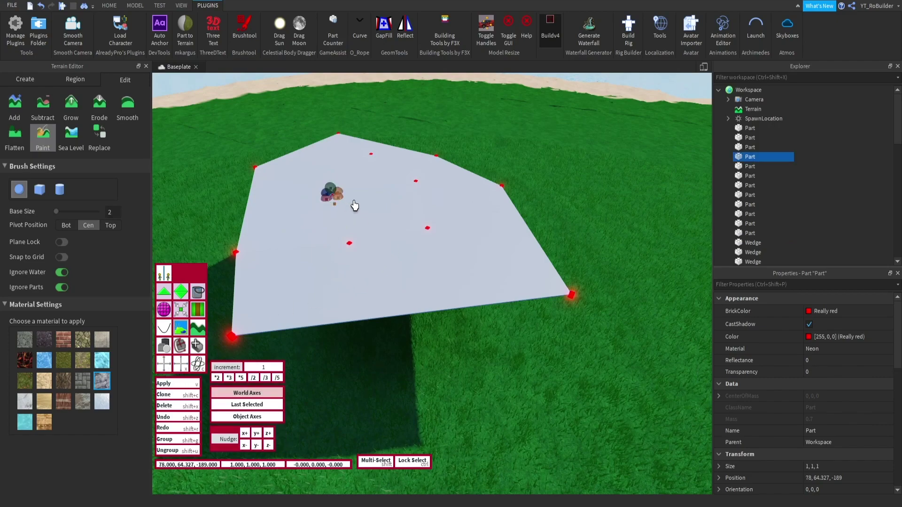
{"action": "scroll", "coordinate": [413, 195], "scroll_direction": "up", "scroll_amount": 3}
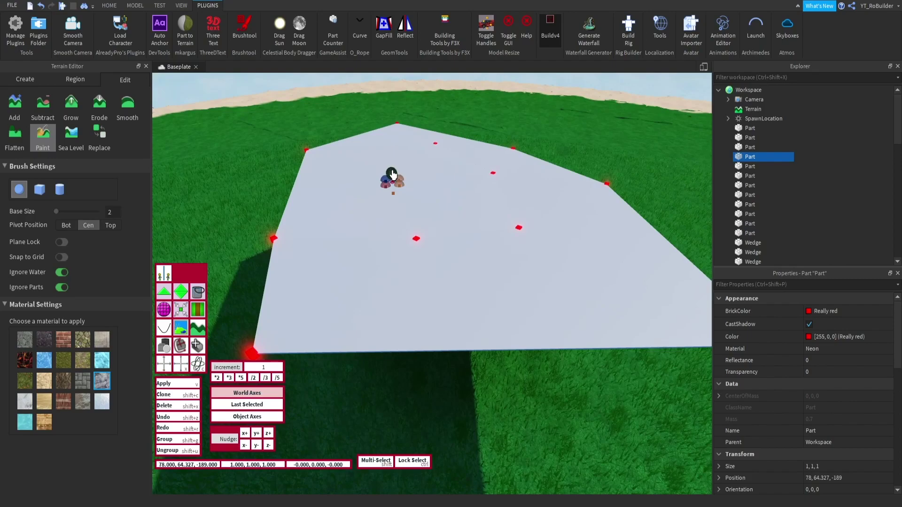
{"action": "left_click_drag", "start_coordinate": [393, 175], "coordinate": [455, 147]}
{"action": "right_click_drag", "start_coordinate": [455, 147], "coordinate": [444, 169]}
{"action": "left_click_drag", "start_coordinate": [446, 166], "coordinate": [490, 221]}
{"action": "right_click_drag", "start_coordinate": [490, 222], "coordinate": [491, 223]}
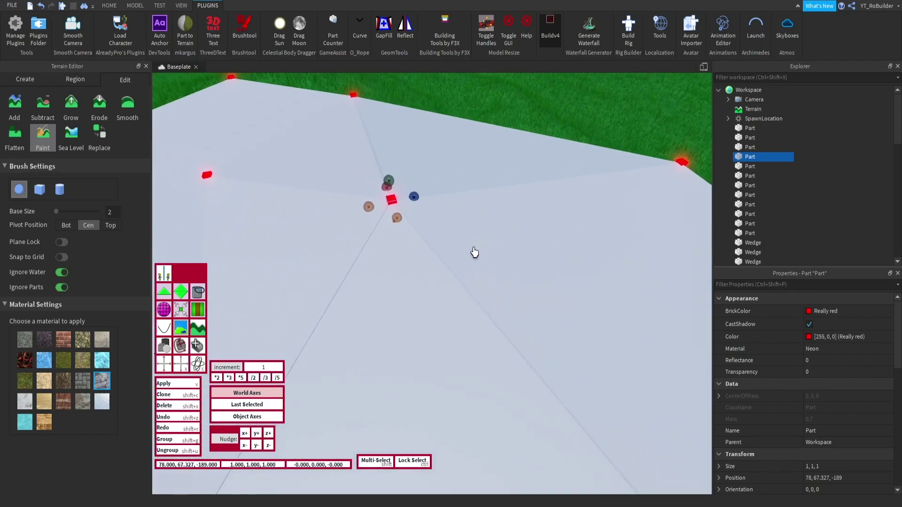
- Flip the triangle below the raised inner cube to close the seam beside it
{"action": "left_click", "coordinate": [163, 292]}
{"action": "left_click", "coordinate": [230, 424]}
{"action": "scroll", "coordinate": [421, 298], "scroll_direction": "down", "scroll_amount": 4}
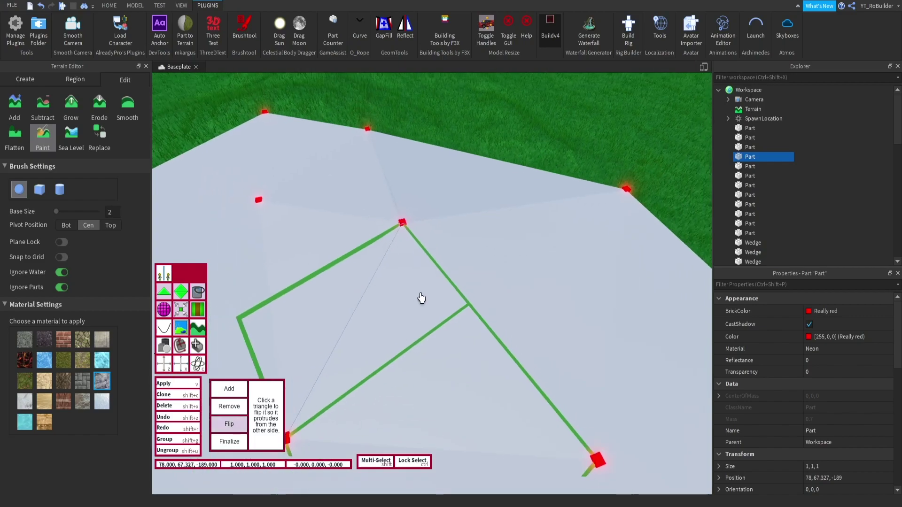
{"action": "left_click", "coordinate": [376, 289]}
{"action": "scroll", "coordinate": [454, 353], "scroll_direction": "down", "scroll_amount": 3}
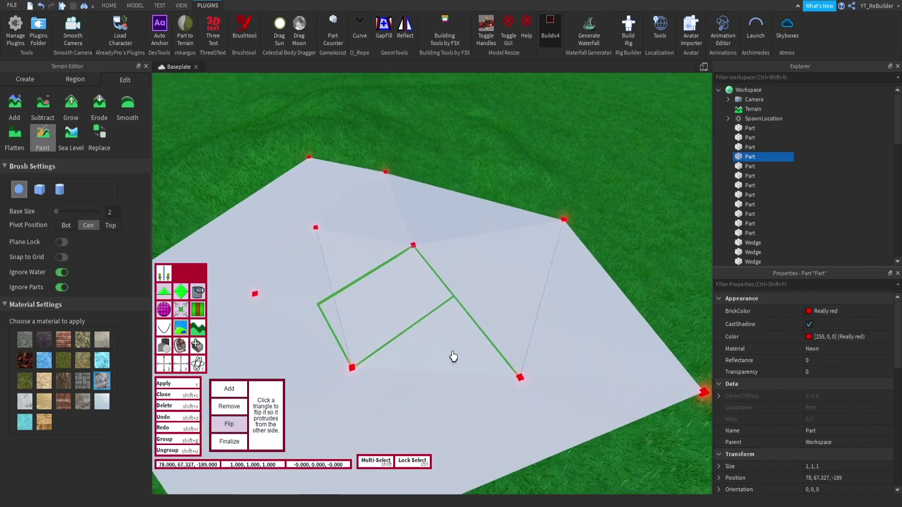
- Select all the surface's wedges and set their BrickColor to Bright green
{"action": "right_click_drag", "start_coordinate": [540, 369], "coordinate": [542, 369]}
{"action": "key", "text": "w"}
{"action": "key", "text": "w"}
{"action": "key", "text": "s"}
{"action": "key", "text": "s"}
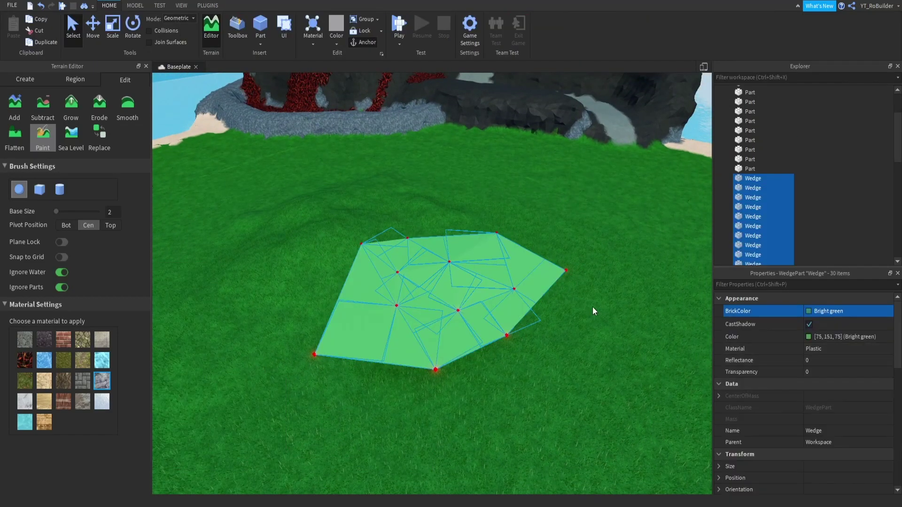
{"action": "left_click", "coordinate": [503, 208]}
- With Buildv4's Move tool, clone the rim cube at X 33, Z -202 and move the copy 16 studs outward along X
{"action": "key", "text": "w"}
{"action": "right_click_drag", "start_coordinate": [503, 207], "coordinate": [506, 206]}
{"action": "scroll", "coordinate": [505, 213], "scroll_direction": "down", "scroll_amount": 3}
{"action": "left_click", "coordinate": [207, 5]}
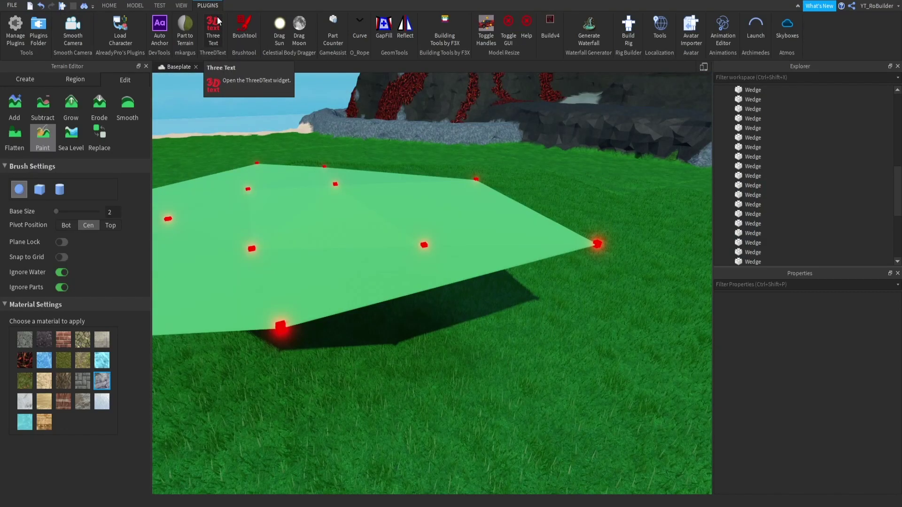
{"action": "left_click", "coordinate": [549, 22]}
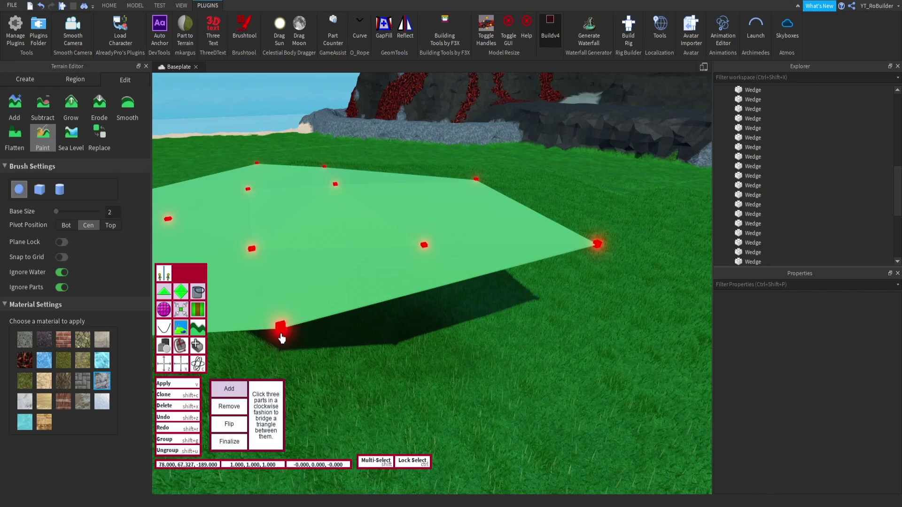
{"action": "left_click", "coordinate": [165, 365]}
{"action": "right_click_drag", "start_coordinate": [339, 245], "coordinate": [356, 255]}
{"action": "left_click", "coordinate": [380, 276]}
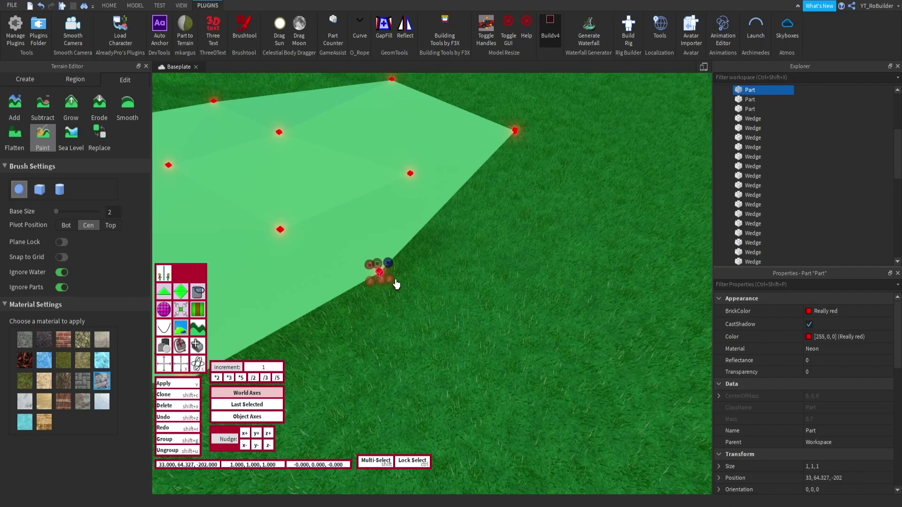
{"action": "key", "text": "shift+c"}
{"action": "left_click_drag", "start_coordinate": [392, 286], "coordinate": [454, 311]}
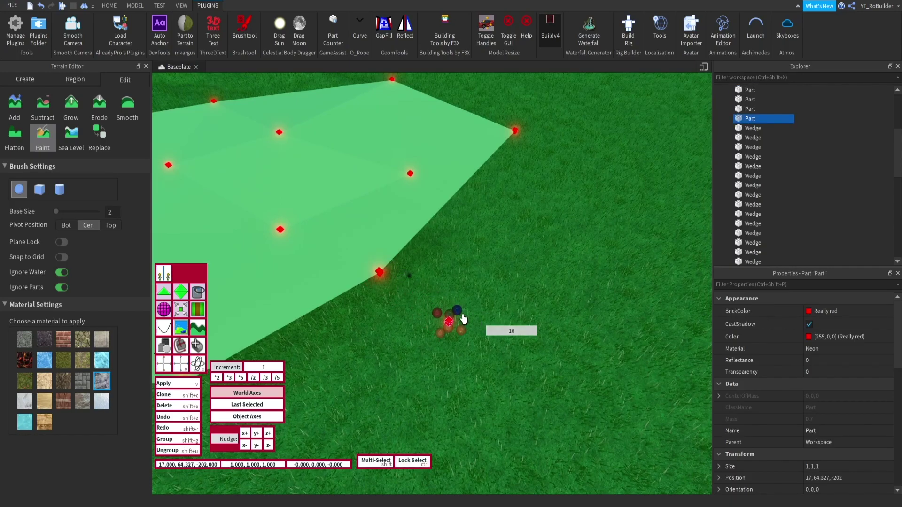
- Lower the copied cube below the level of the green surface and adjust its position outside the rim
{"action": "key", "text": "w"}
{"action": "right_click_drag", "start_coordinate": [460, 323], "coordinate": [461, 323]}
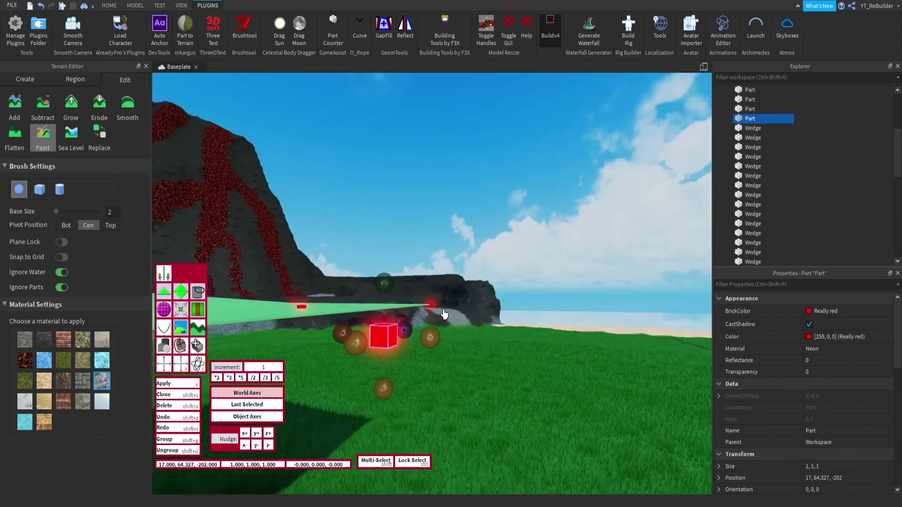
{"action": "left_click_drag", "start_coordinate": [396, 290], "coordinate": [400, 373]}
{"action": "key", "text": "d"}
{"action": "right_click_drag", "start_coordinate": [430, 349], "coordinate": [431, 349]}
{"action": "left_click_drag", "start_coordinate": [383, 281], "coordinate": [559, 259]}
{"action": "right_click_drag", "start_coordinate": [559, 259], "coordinate": [548, 254]}
- Clone the lower cube three more times, spacing the copies around the rim, the last two at 25, 59.327, -230 and 63, 55.327, -256
{"action": "key", "text": "shift+c"}
{"action": "mouse_move", "coordinate": [531, 235]}
{"action": "left_mouse_down"}
{"action": "mouse_move", "coordinate": [263, 261]}
{"action": "mouse_move", "coordinate": [261, 248]}
{"action": "mouse_move", "coordinate": [278, 244]}
{"action": "left_mouse_up"}
{"action": "key", "text": "shift+c"}
{"action": "right_click_drag", "start_coordinate": [339, 254], "coordinate": [340, 255]}
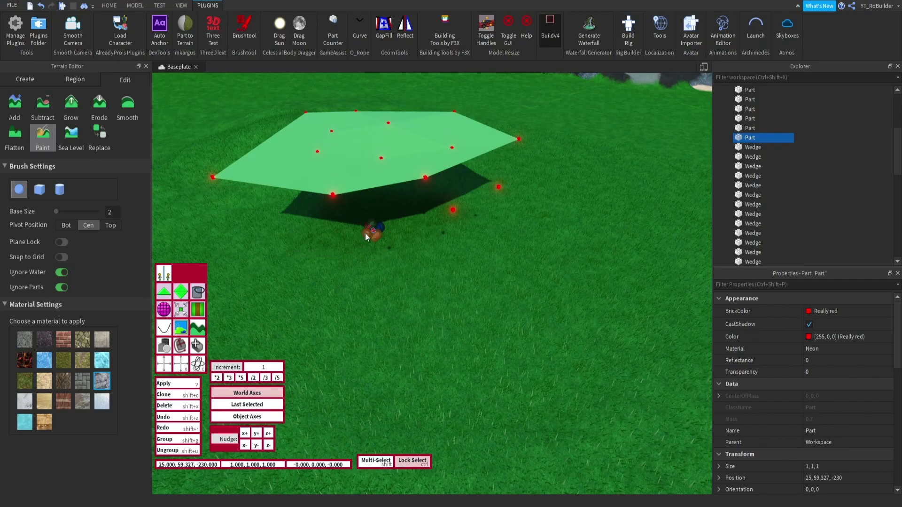
{"action": "key", "text": "shift+c"}
- Raise the end lower cube to Y 59.327 and bridge the first two side triangles from it to the surface's rim
{"action": "left_click", "coordinate": [172, 290]}
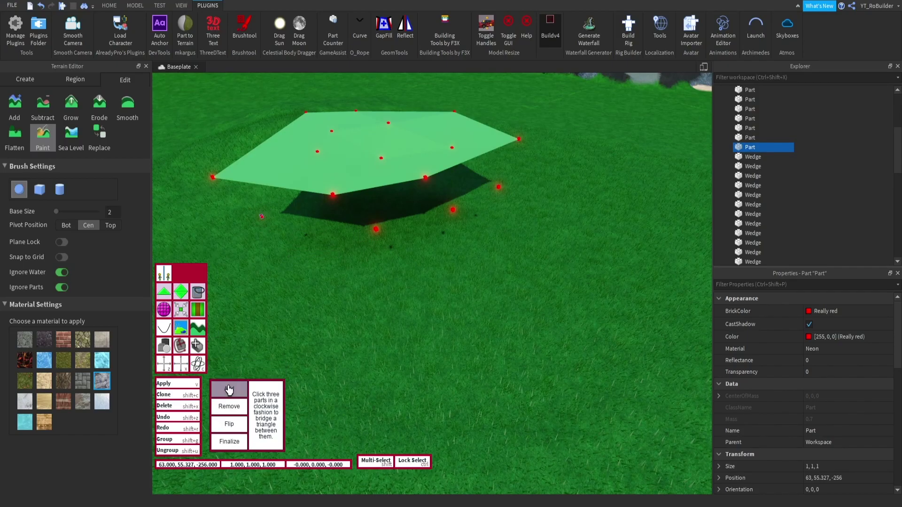
{"action": "right_click_drag", "start_coordinate": [346, 233], "coordinate": [346, 234]}
{"action": "key", "text": "w"}
{"action": "key", "text": "a"}
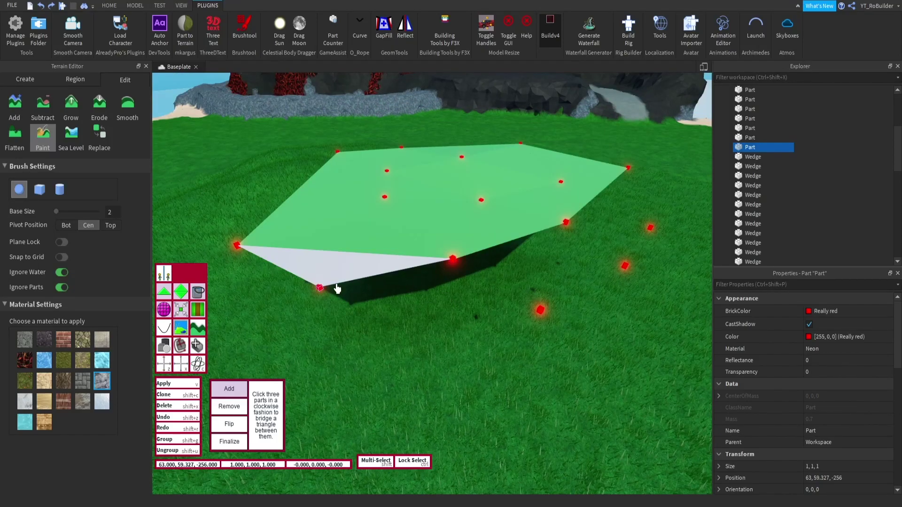
{"action": "right_click_drag", "start_coordinate": [514, 320], "coordinate": [488, 257]}
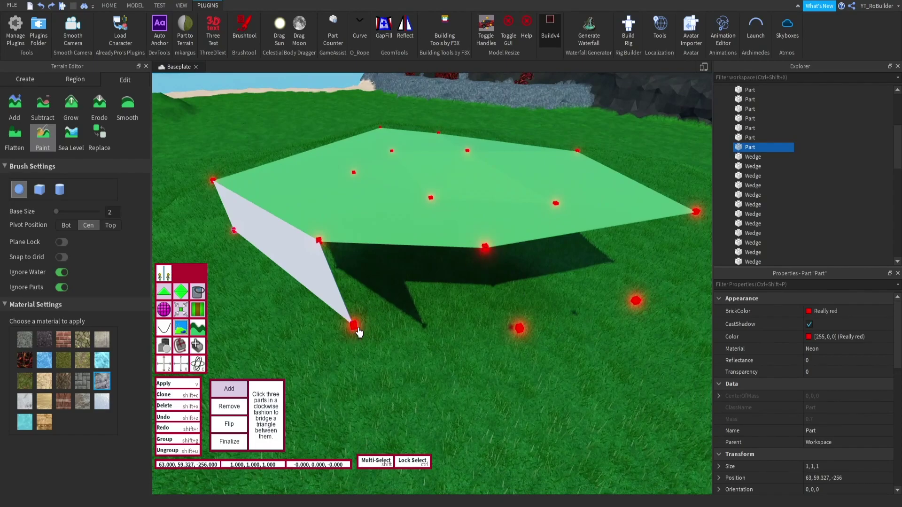
- Bridge the remaining side triangles between the rim cubes and the lower cubes, continuing to the far rim corner
{"action": "left_click", "coordinate": [319, 241]}
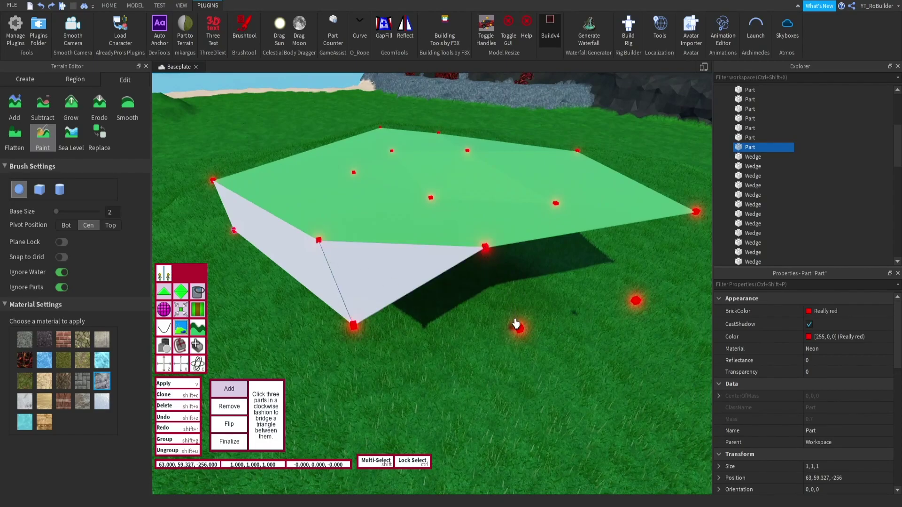
{"action": "left_click", "coordinate": [355, 327]}
{"action": "key", "text": "d"}
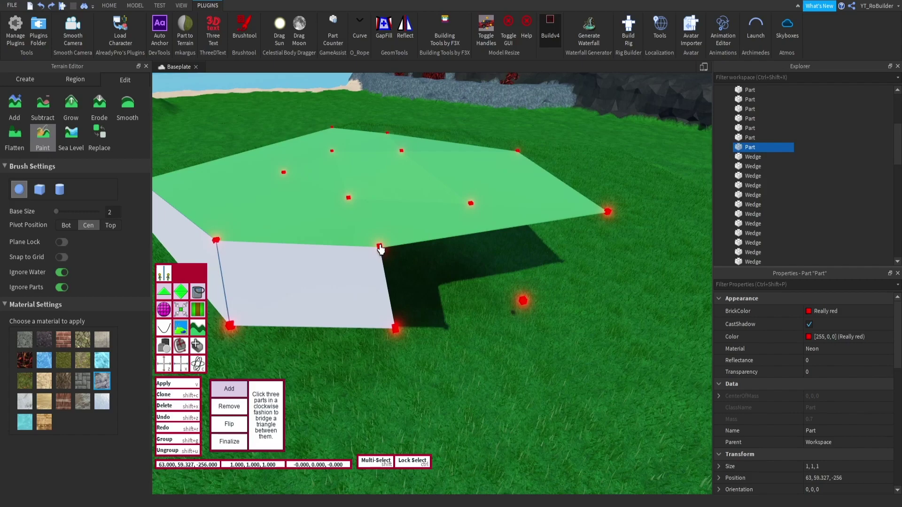
{"action": "left_click", "coordinate": [523, 301]}
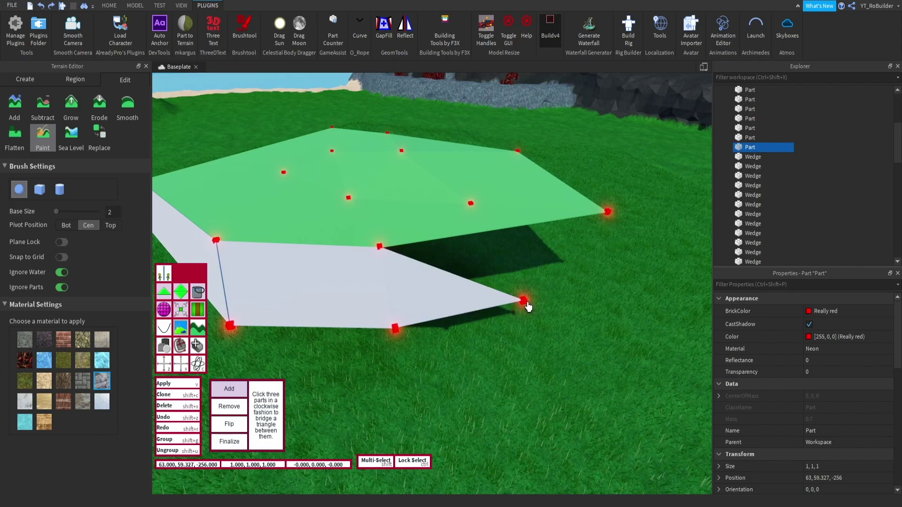
{"action": "left_click", "coordinate": [381, 249]}
{"action": "key", "text": "d"}
{"action": "right_click_drag", "start_coordinate": [407, 260], "coordinate": [398, 308]}
- Flip the side triangle beside the rim seam so that the side panels meet flush
{"action": "left_click", "coordinate": [230, 424]}
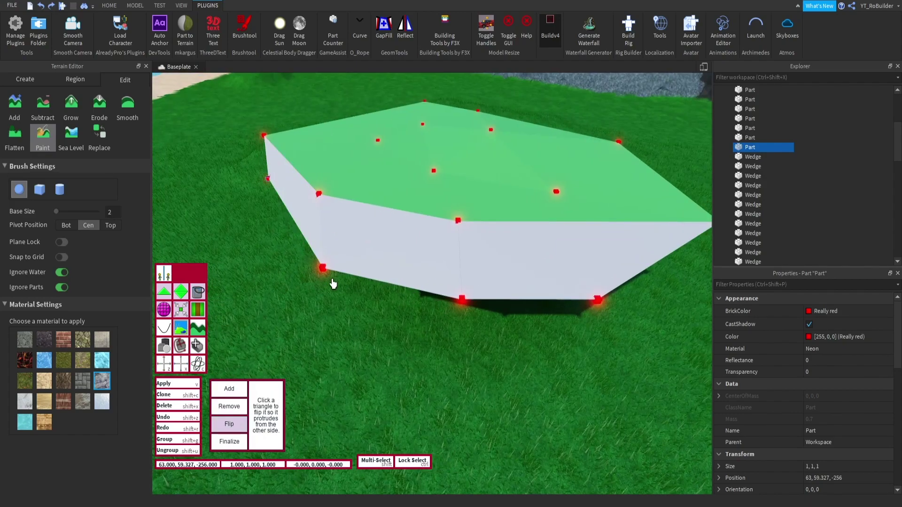
{"action": "key", "text": "w"}
{"action": "right_click_drag", "start_coordinate": [360, 297], "coordinate": [359, 296]}
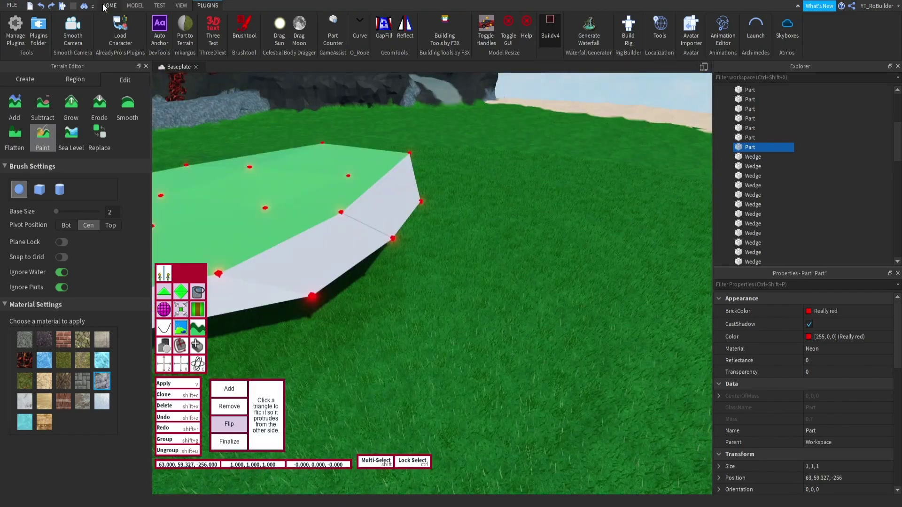
- Select the grey side wedges below the green surface and set their BrickColor to a pale beige
{"action": "left_click", "coordinate": [109, 5]}
{"action": "left_click", "coordinate": [75, 26]}
{"action": "right_click_drag", "start_coordinate": [471, 172], "coordinate": [471, 172]}
{"action": "key", "text": "s"}
{"action": "left_click", "coordinate": [515, 174]}
{"action": "left_click", "coordinate": [494, 195], "text": "ctrl"}
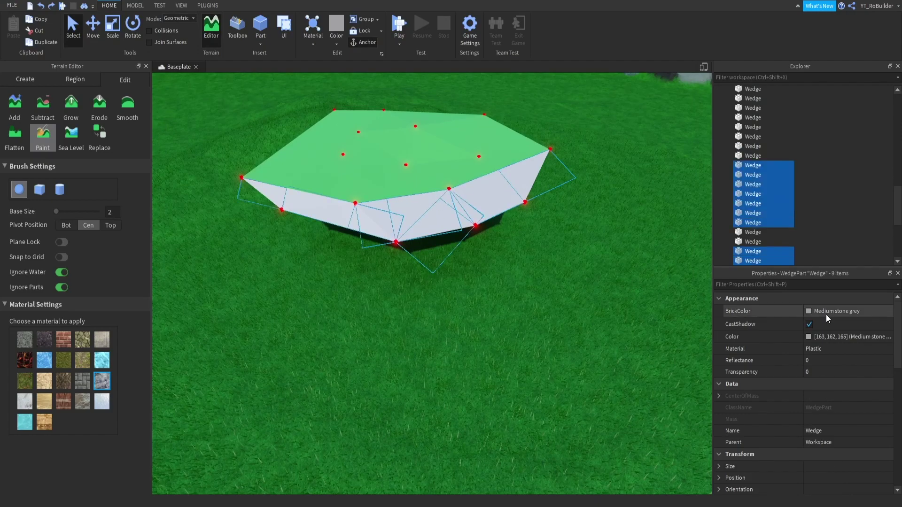
{"action": "left_click", "coordinate": [825, 313]}
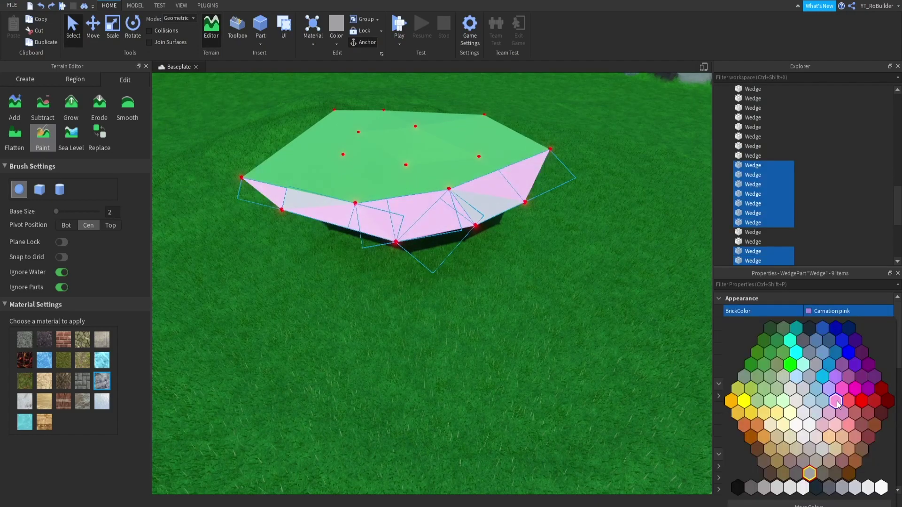
{"action": "left_click", "coordinate": [833, 449]}
{"action": "left_click", "coordinate": [557, 281]}
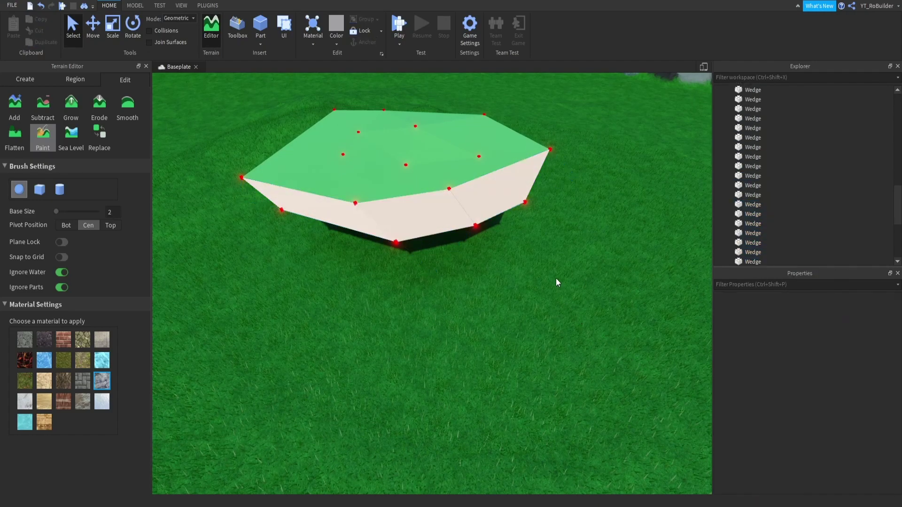
- Reopen the Buildv4 building tools with the low-poly structure in view
{"action": "right_click_drag", "start_coordinate": [557, 281], "coordinate": [557, 278]}
{"action": "left_click", "coordinate": [208, 6]}
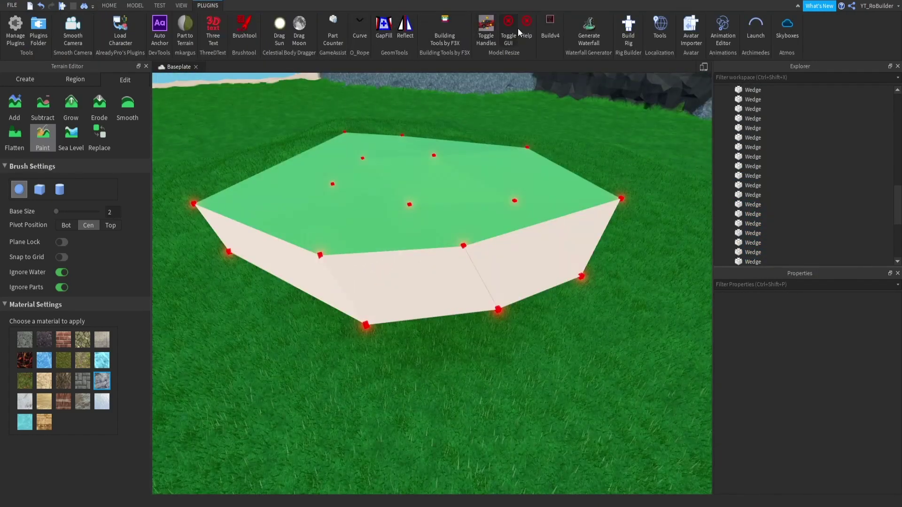
{"action": "left_click", "coordinate": [548, 33]}
{"action": "scroll", "coordinate": [463, 207], "scroll_direction": "up", "scroll_amount": 8}
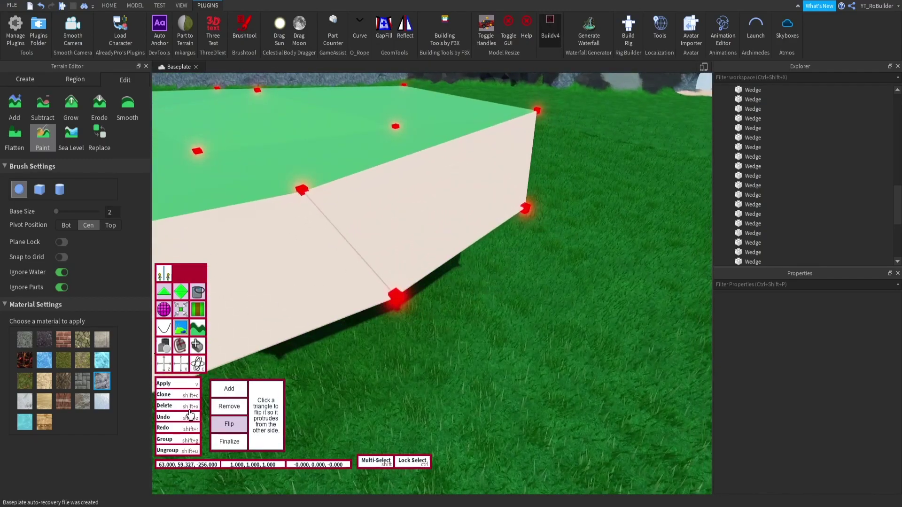
- Examine the low-poly structure's green surface and beige sides up close and from afar against the island
{"action": "scroll", "coordinate": [464, 273], "scroll_direction": "down", "scroll_amount": 10}
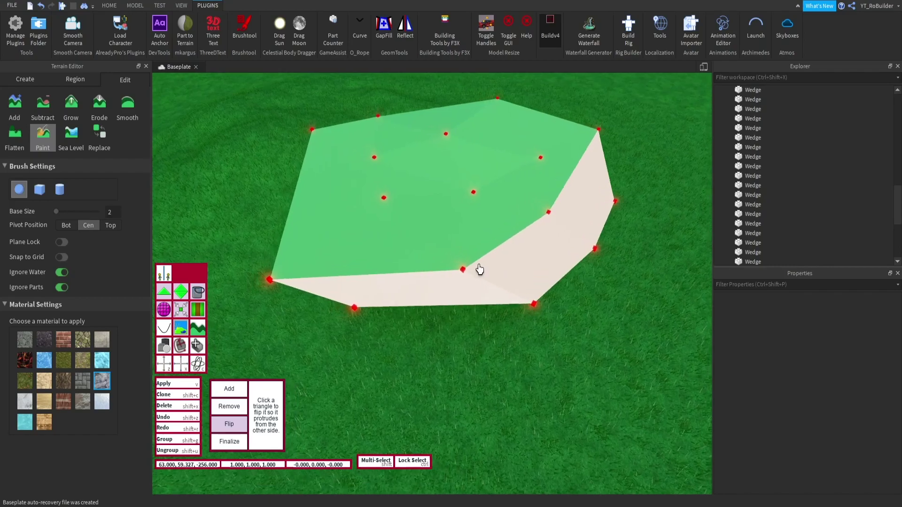
{"action": "key", "text": "w"}
{"action": "right_click_drag", "start_coordinate": [479, 269], "coordinate": [465, 252]}
{"action": "key", "text": "s"}
{"action": "key", "text": "s"}
{"action": "scroll", "coordinate": [464, 252], "scroll_direction": "down", "scroll_amount": 4}
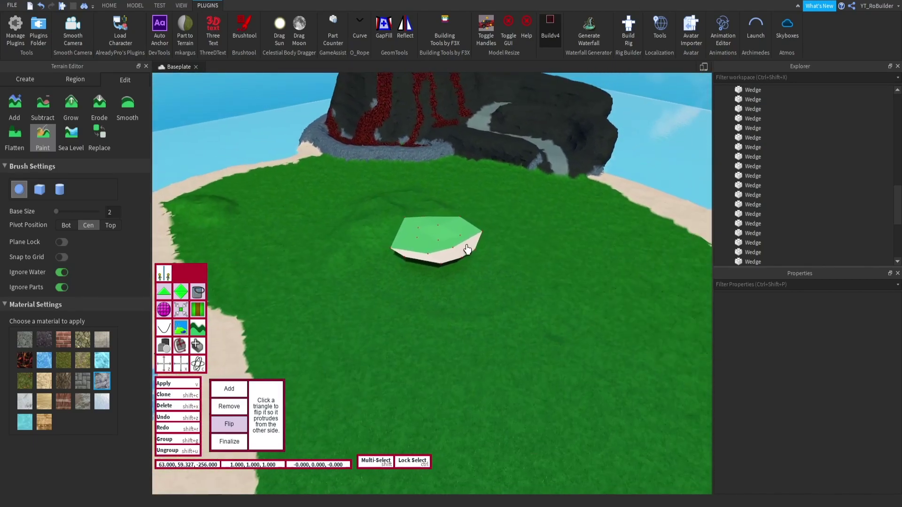
{"action": "right_click_drag", "start_coordinate": [400, 245], "coordinate": [400, 245]}
{"action": "key", "text": "w"}
{"action": "scroll", "coordinate": [401, 245], "scroll_direction": "up", "scroll_amount": 5}
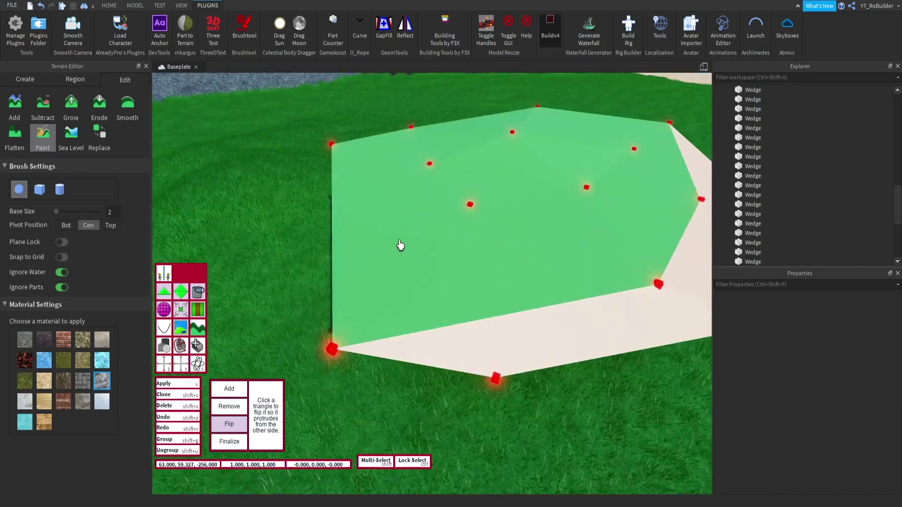
{"action": "scroll", "coordinate": [453, 200], "scroll_direction": "up", "scroll_amount": 2}
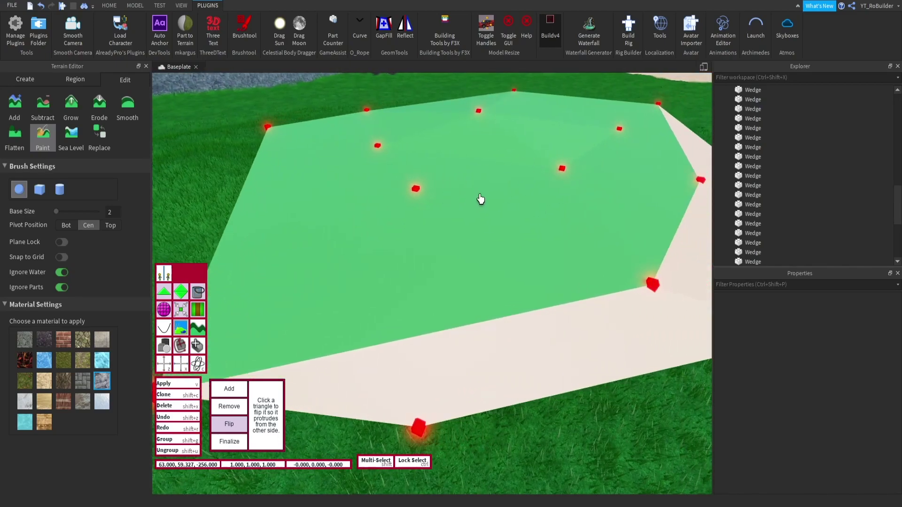
- Move the near inner red cube of the green surface up 3 studs to Y 67.327
{"action": "right_click_drag", "start_coordinate": [480, 199], "coordinate": [452, 207]}
{"action": "key", "text": "w"}
{"action": "key", "text": "d"}
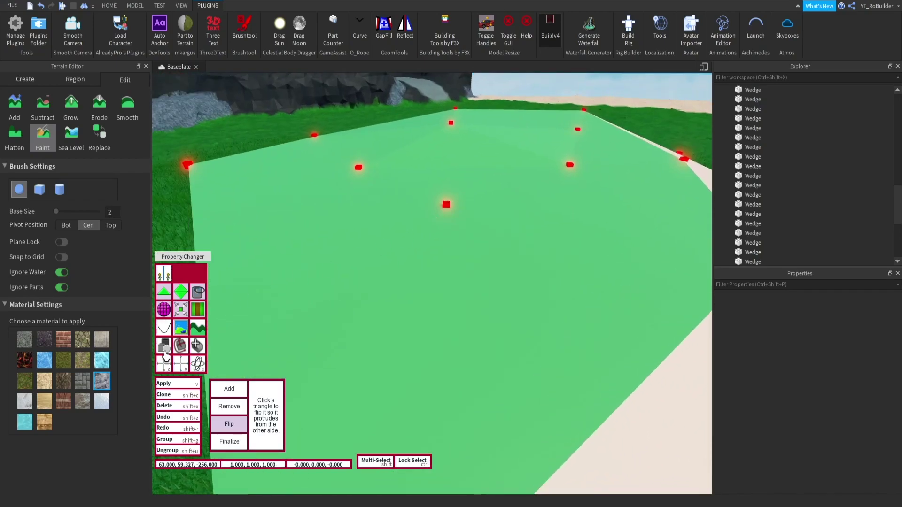
{"action": "left_click", "coordinate": [165, 366]}
{"action": "left_click", "coordinate": [447, 204]}
{"action": "left_click_drag", "start_coordinate": [447, 190], "coordinate": [448, 163]}
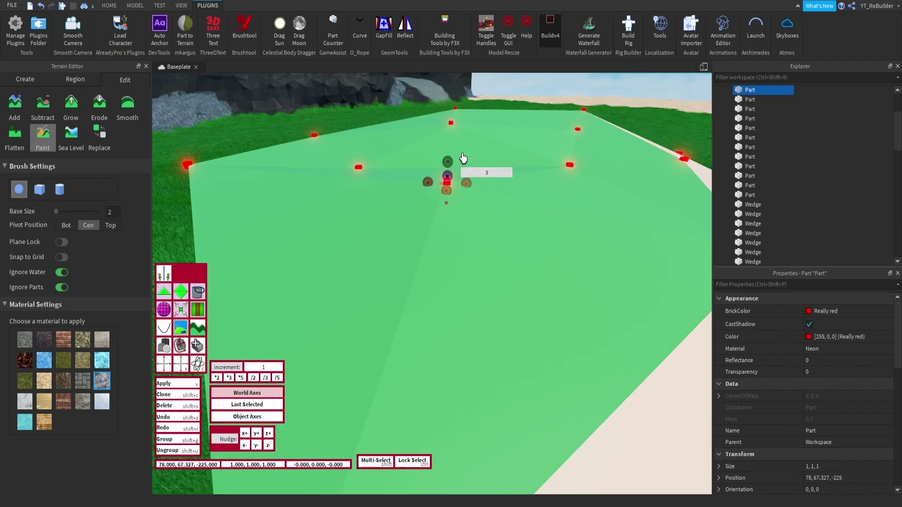
- Slide the raised inner cube horizontally across the surface, including a shift of about 10 studs along X
{"action": "key", "text": "d"}
{"action": "mouse_move", "coordinate": [465, 159]}
{"action": "right_mouse_down"}
{"action": "mouse_move", "coordinate": [469, 150]}
{"action": "mouse_move", "coordinate": [469, 159]}
{"action": "right_mouse_up"}
{"action": "key", "text": "d"}
{"action": "left_click_drag", "start_coordinate": [424, 212], "coordinate": [471, 289]}
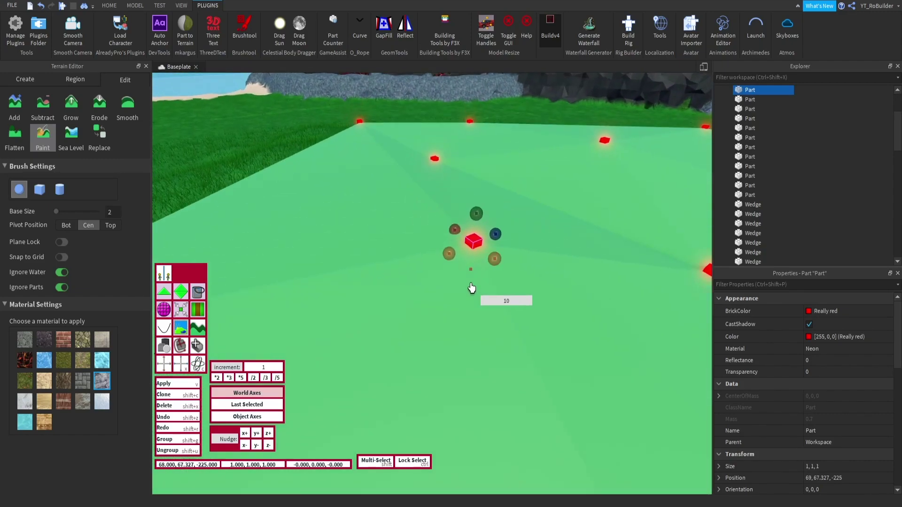
{"action": "left_click_drag", "start_coordinate": [450, 256], "coordinate": [329, 222]}
- Raise two more inner cubes of the green surface, the one at X 56 to Y 74.327 and the one at X 94 to Y 78.327
{"action": "key", "text": "s"}
{"action": "right_click_drag", "start_coordinate": [395, 237], "coordinate": [396, 236]}
{"action": "key", "text": "s"}
{"action": "key", "text": "d"}
{"action": "left_click", "coordinate": [428, 235]}
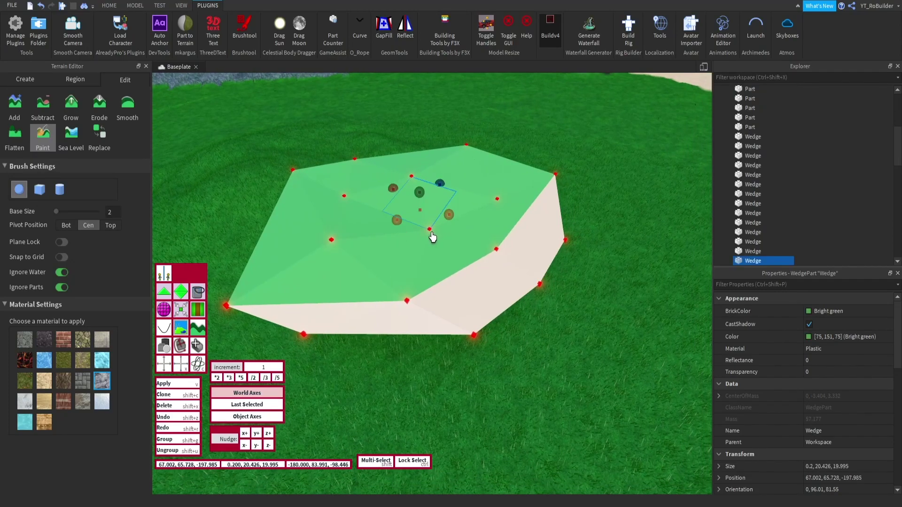
{"action": "left_click", "coordinate": [429, 233]}
{"action": "left_click_drag", "start_coordinate": [429, 233], "coordinate": [429, 206]}
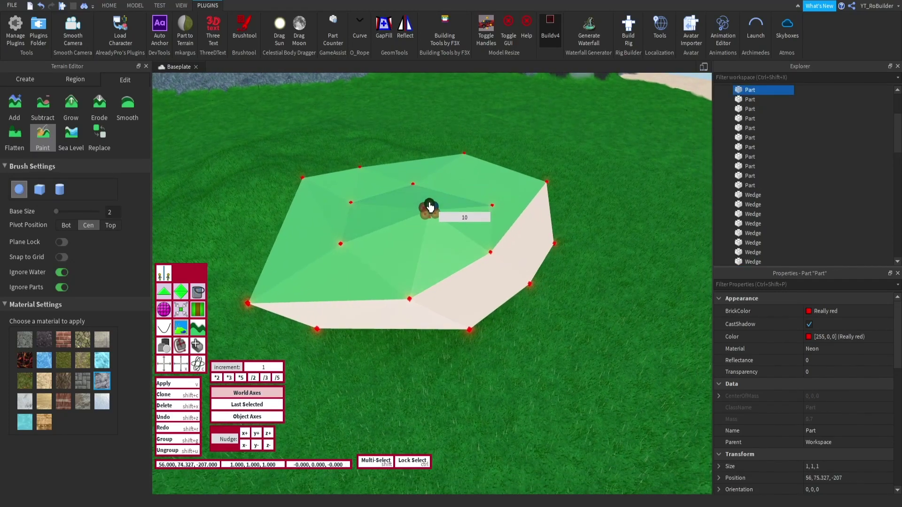
{"action": "left_click_drag", "start_coordinate": [351, 203], "coordinate": [346, 163]}
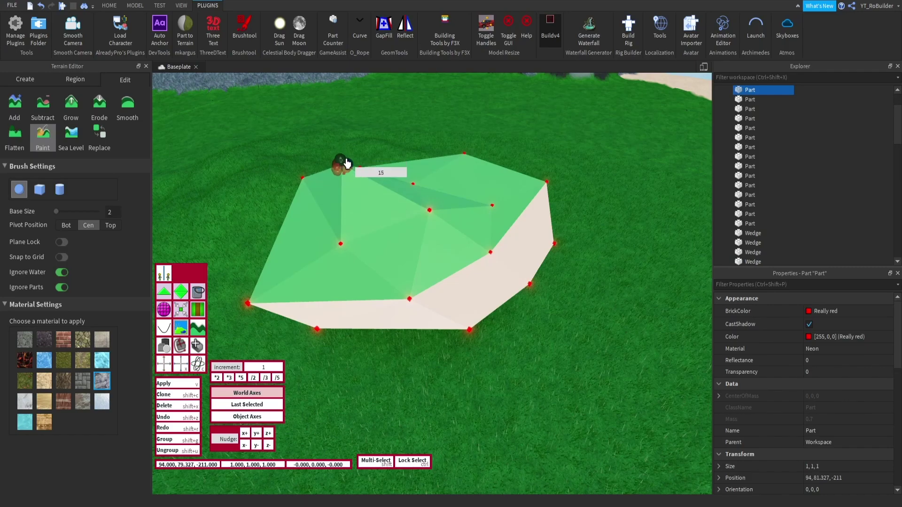
- Raise the inner cube at X 76, Z -232 to Y 75.327
{"action": "key", "text": "d"}
{"action": "key", "text": "w"}
{"action": "right_click_drag", "start_coordinate": [443, 189], "coordinate": [442, 189]}
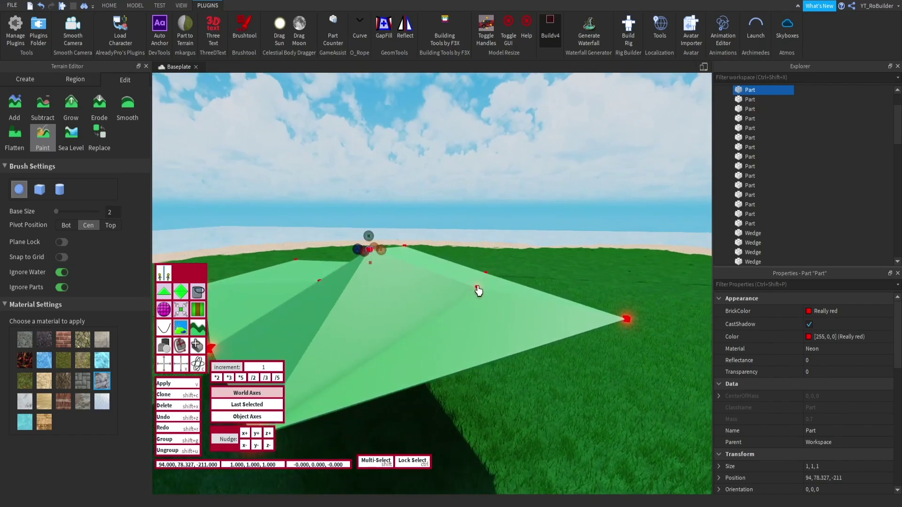
{"action": "left_click", "coordinate": [477, 289]}
{"action": "left_click_drag", "start_coordinate": [475, 253], "coordinate": [476, 249]}
- Lower the tallest inner cube of the green surface by 4 studs to Y 74.327
{"action": "right_click_drag", "start_coordinate": [476, 248], "coordinate": [475, 248]}
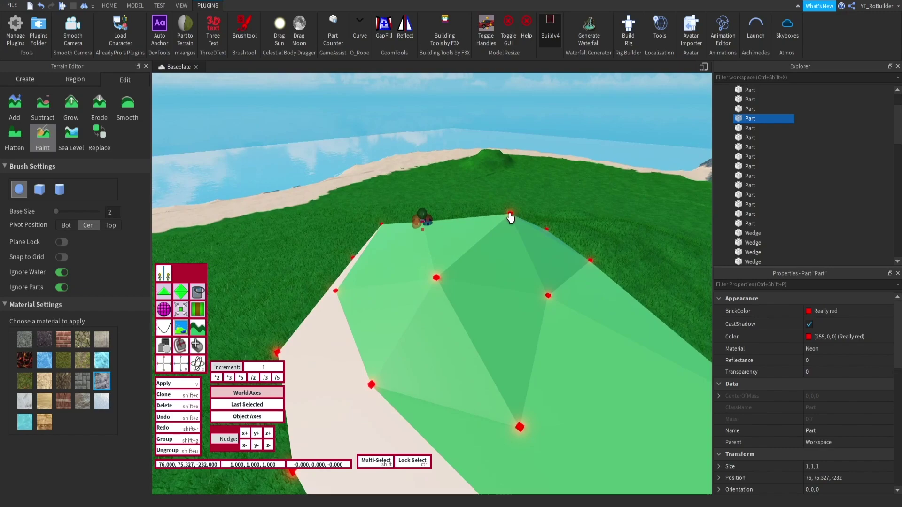
{"action": "left_click", "coordinate": [511, 216]}
{"action": "scroll", "coordinate": [509, 240], "scroll_direction": "down", "scroll_amount": 5}
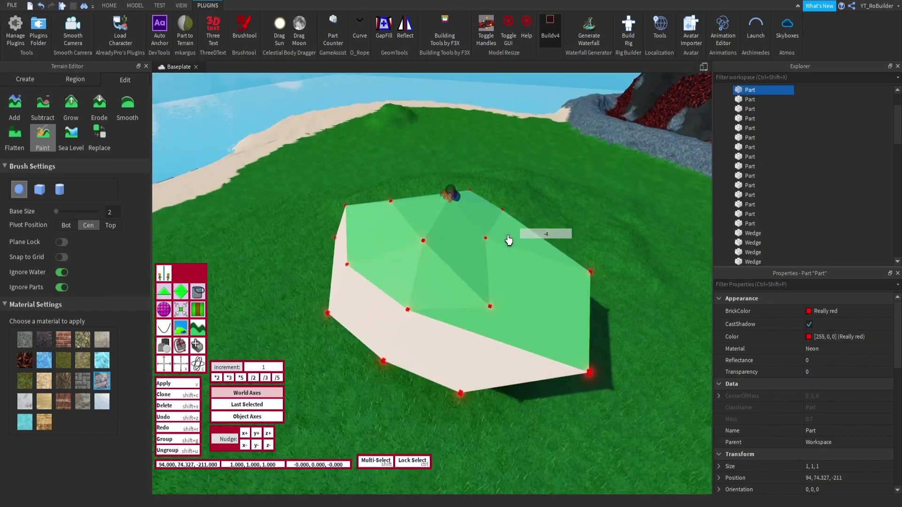